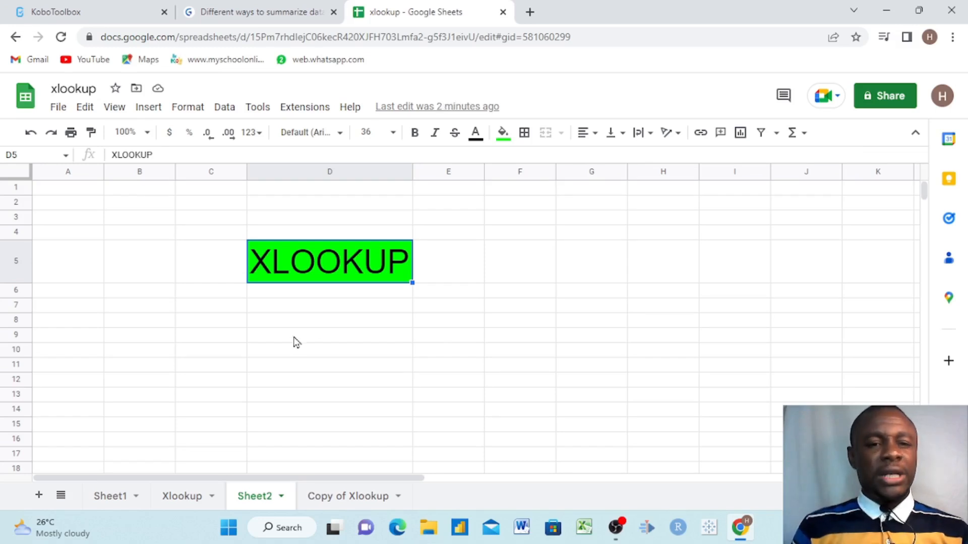
# Step: On the Xlookup sheet, enter Germany as the first lookup country in G4
pyautogui.click(180, 503)
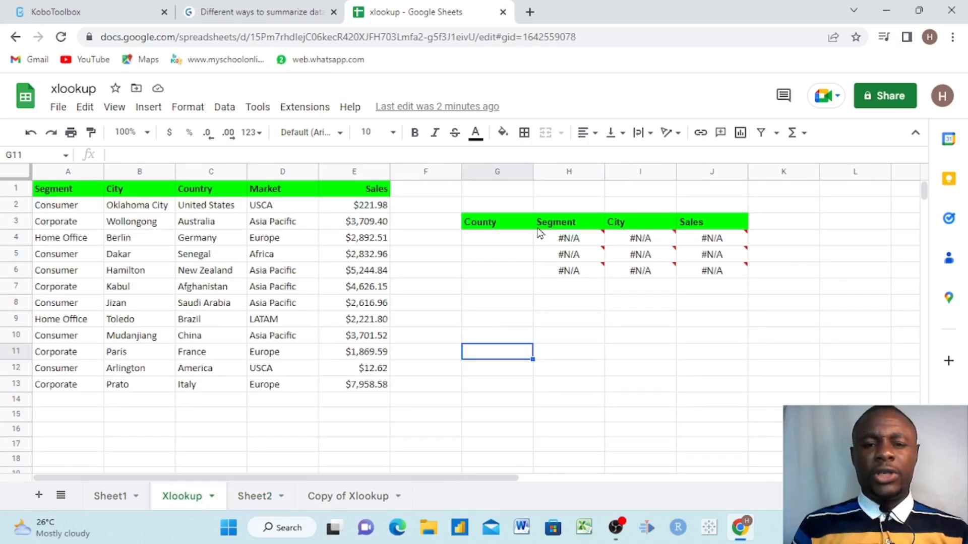
pyautogui.click(495, 245)
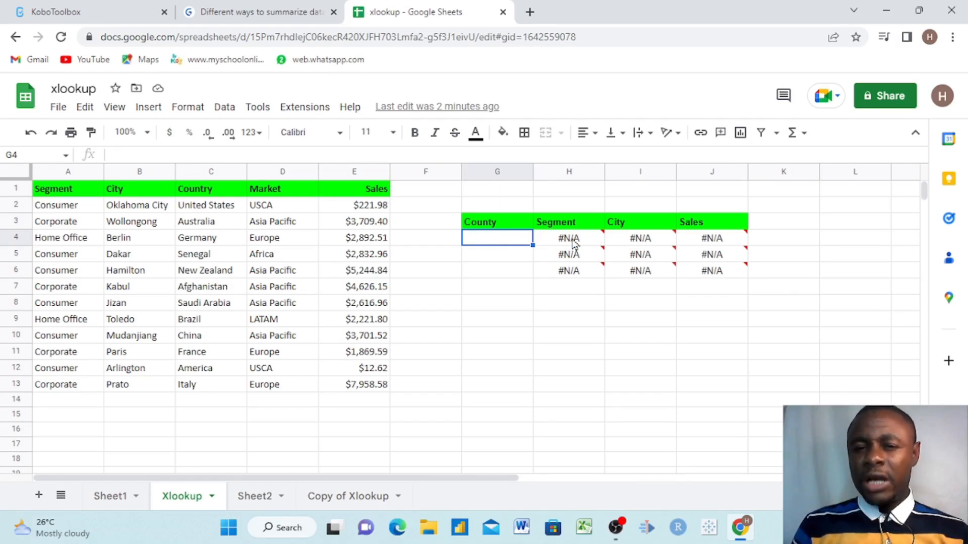
pyautogui.moveTo(690, 237)
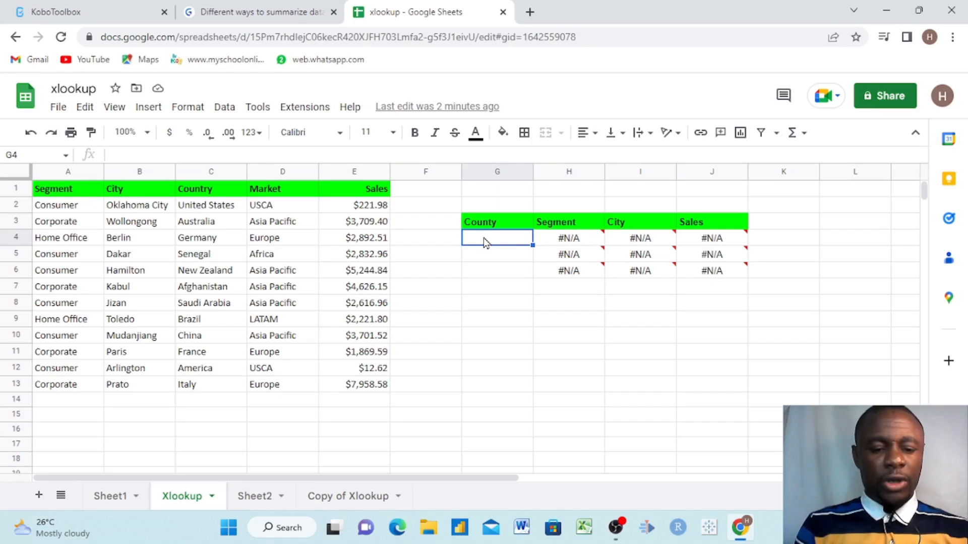
pyautogui.write('Germany')
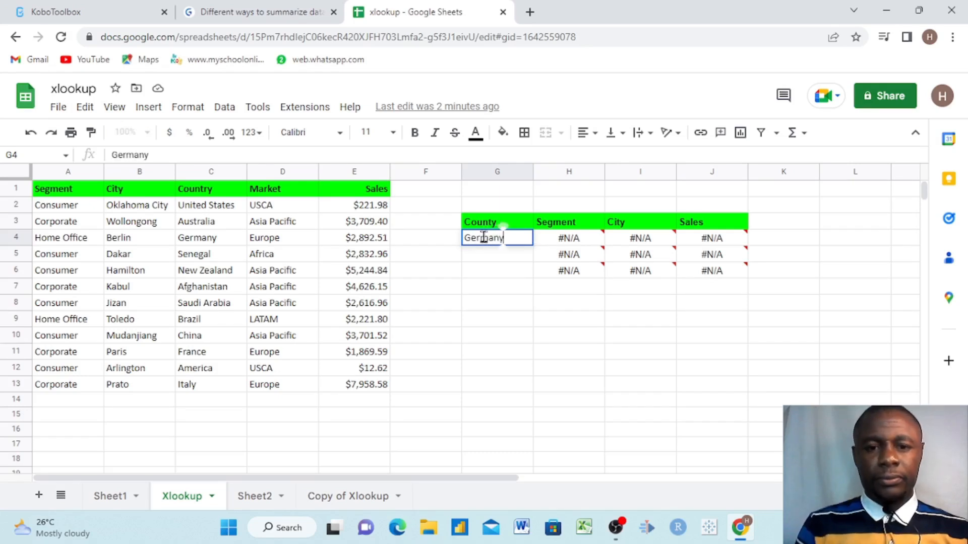
pyautogui.click(501, 301)
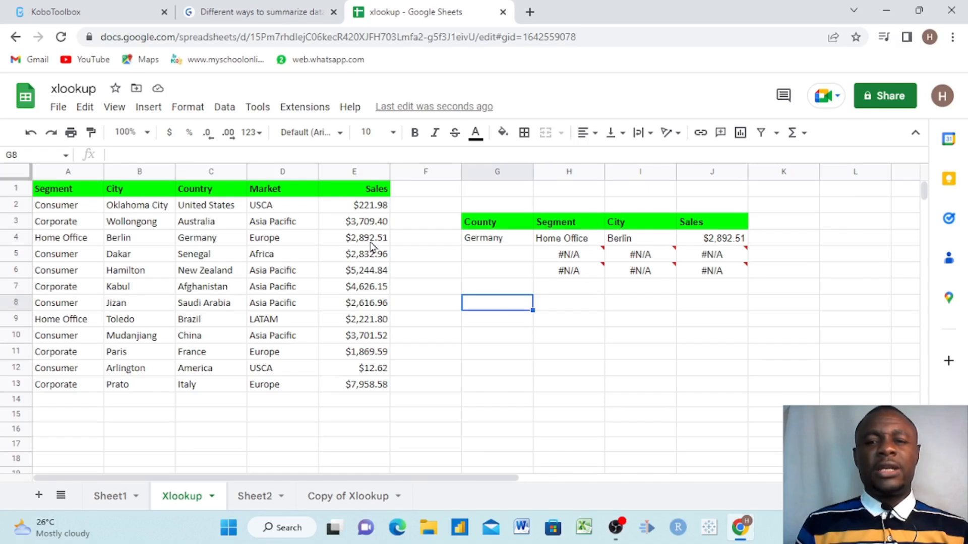
# Step: Enter Brazil in G5 and France in G6 as the remaining lookup countries
pyautogui.click(491, 262)
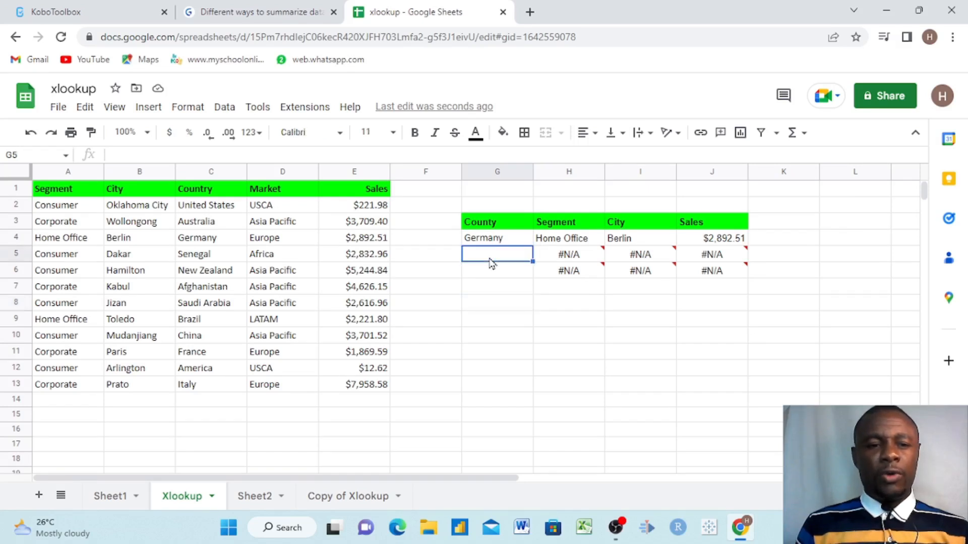
pyautogui.write('Brazil')
pyautogui.click(511, 322)
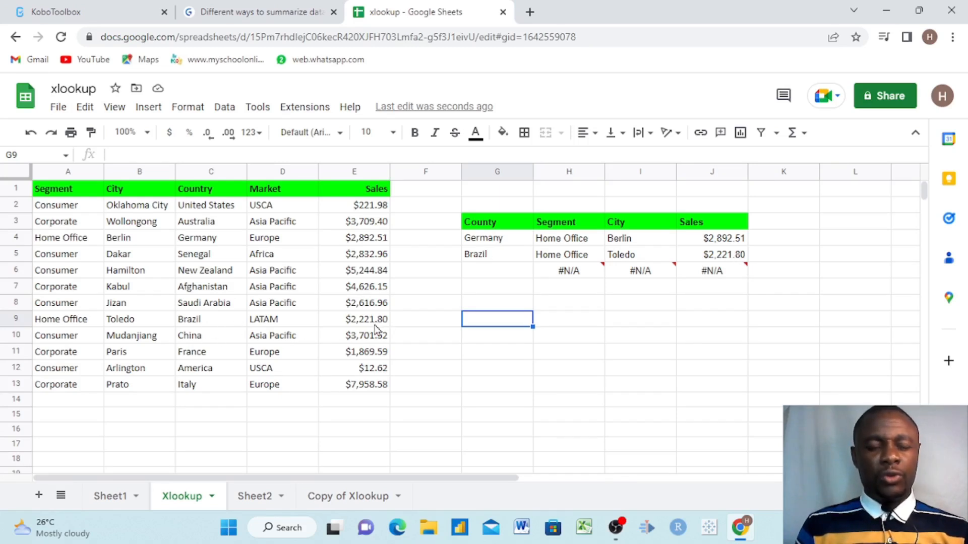
pyautogui.click(491, 274)
pyautogui.write('France')
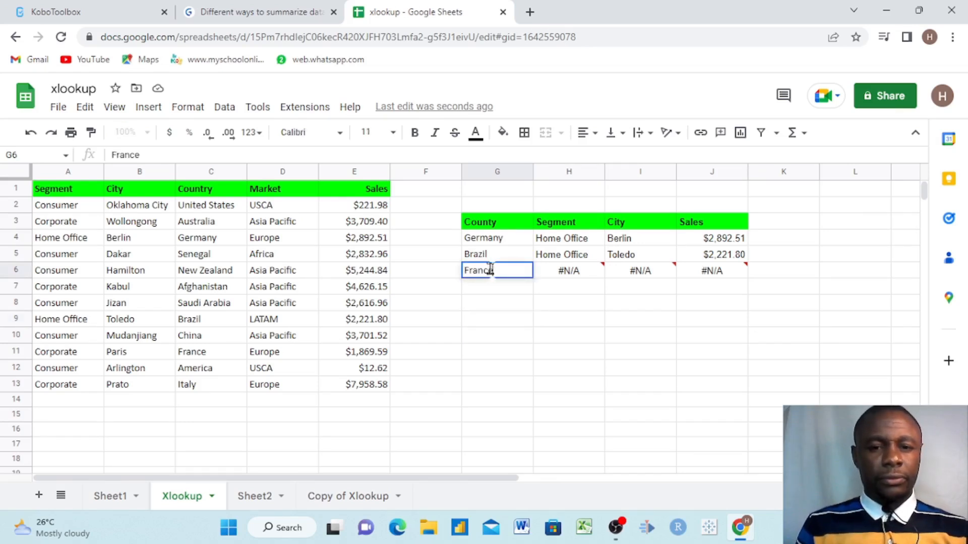
pyautogui.click(552, 338)
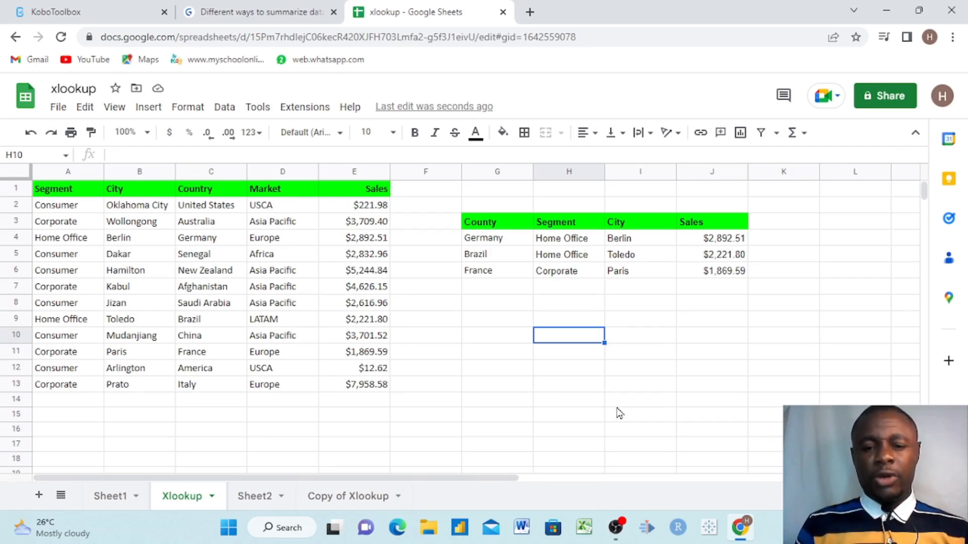
pyautogui.click(491, 402)
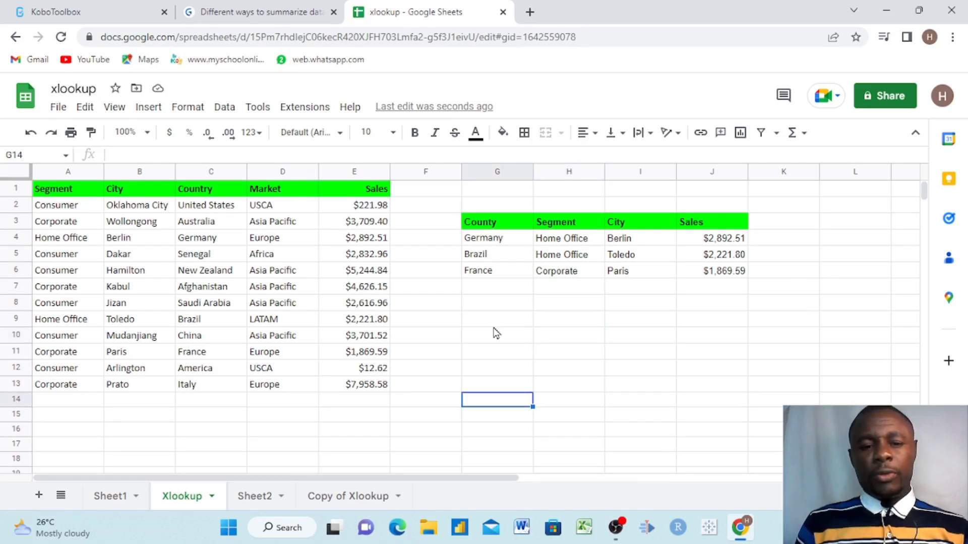
# Step: On the Copy of Xlookup sheet, begin an XLOOKUP formula in Segment cell H4 with G4 as the search key
pyautogui.click(326, 498)
pyautogui.click(494, 279)
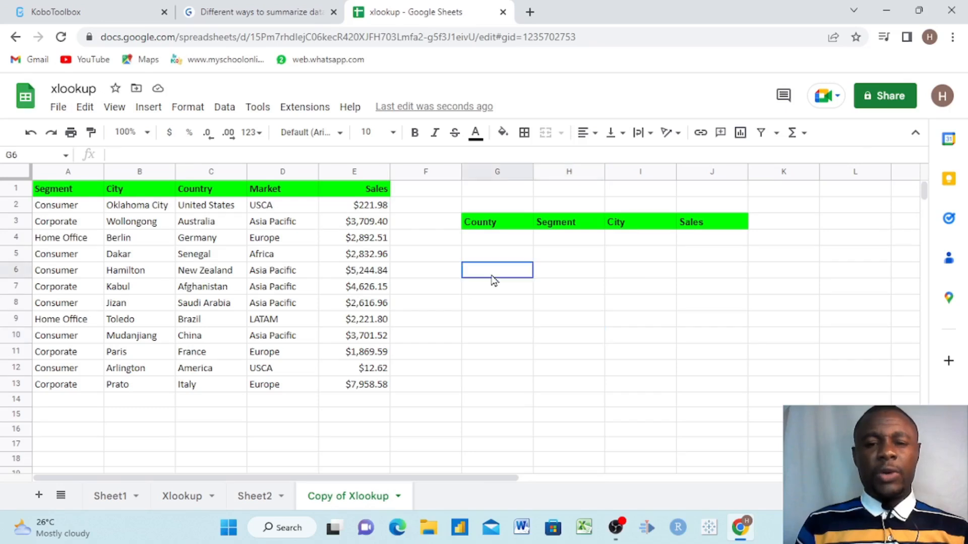
pyautogui.click(494, 242)
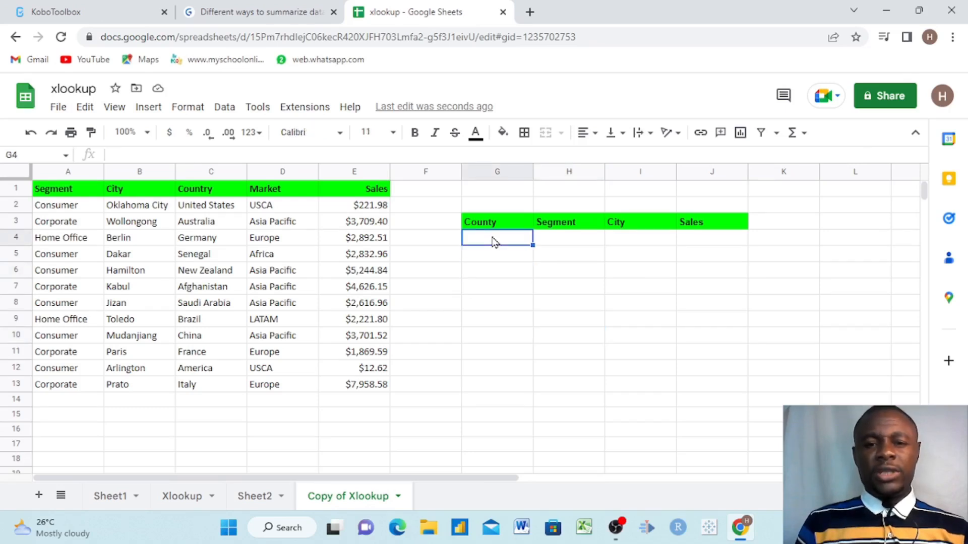
pyautogui.click(561, 240)
pyautogui.write('=')
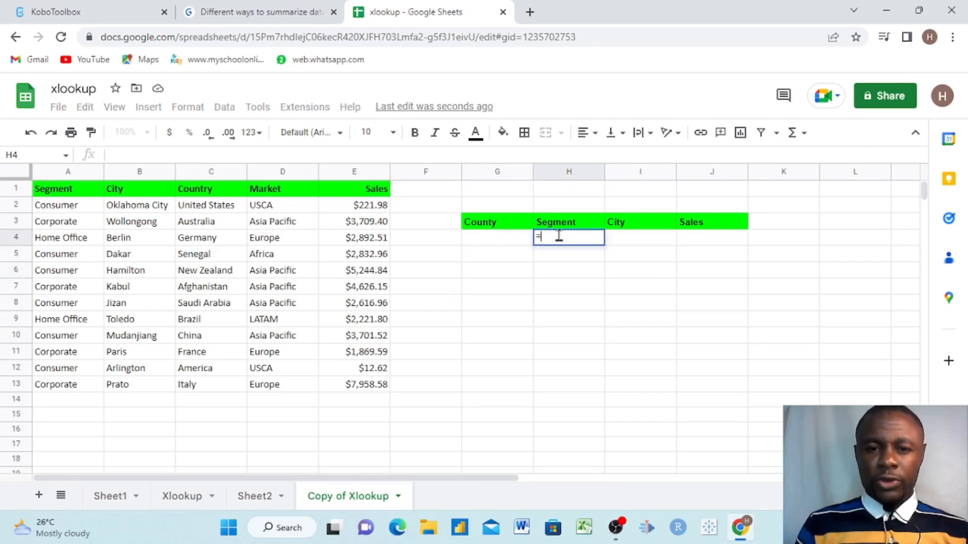
pyautogui.write('xlo')
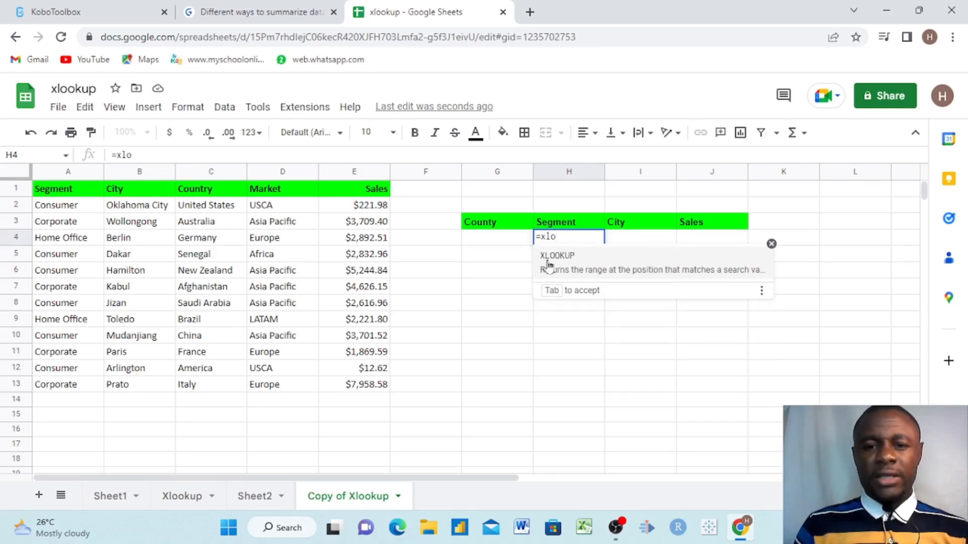
pyautogui.click(559, 260)
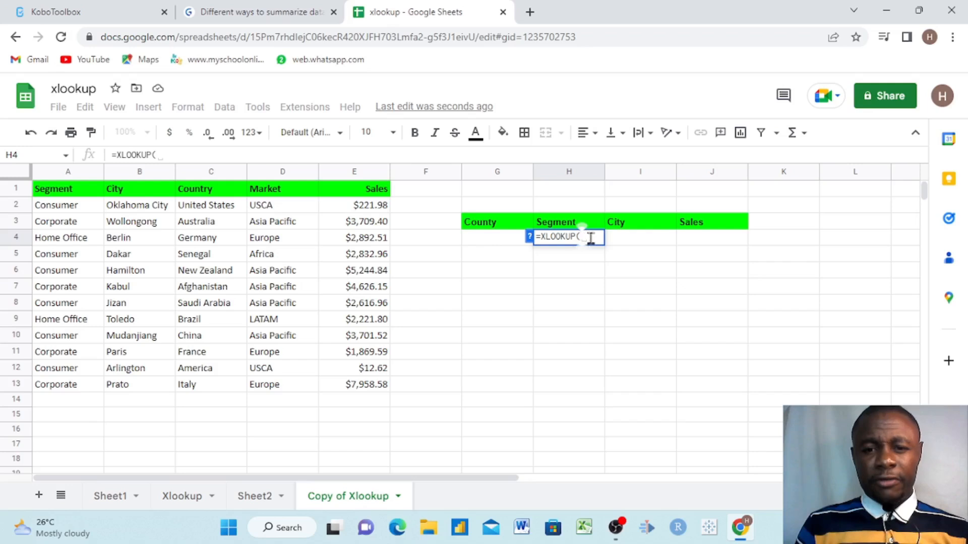
pyautogui.click(492, 246)
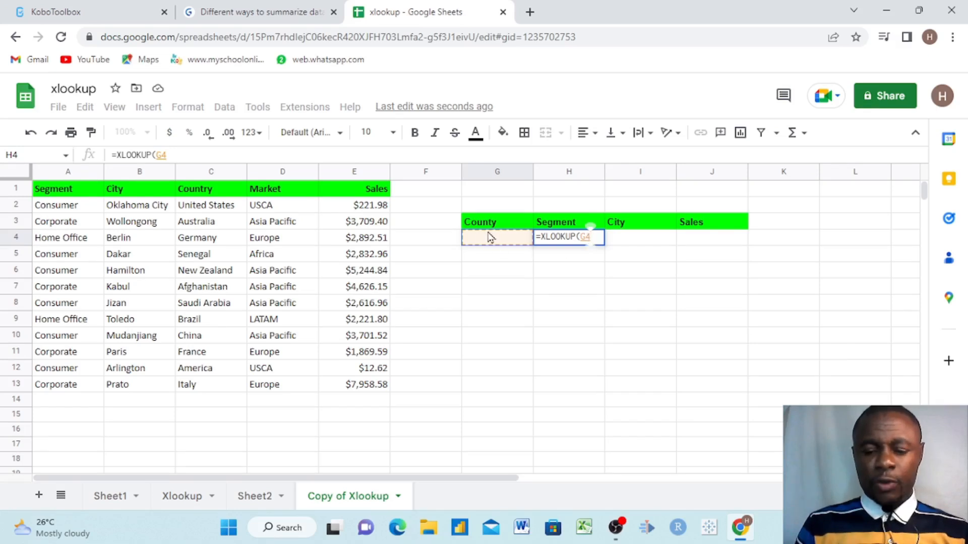
pyautogui.write(',')
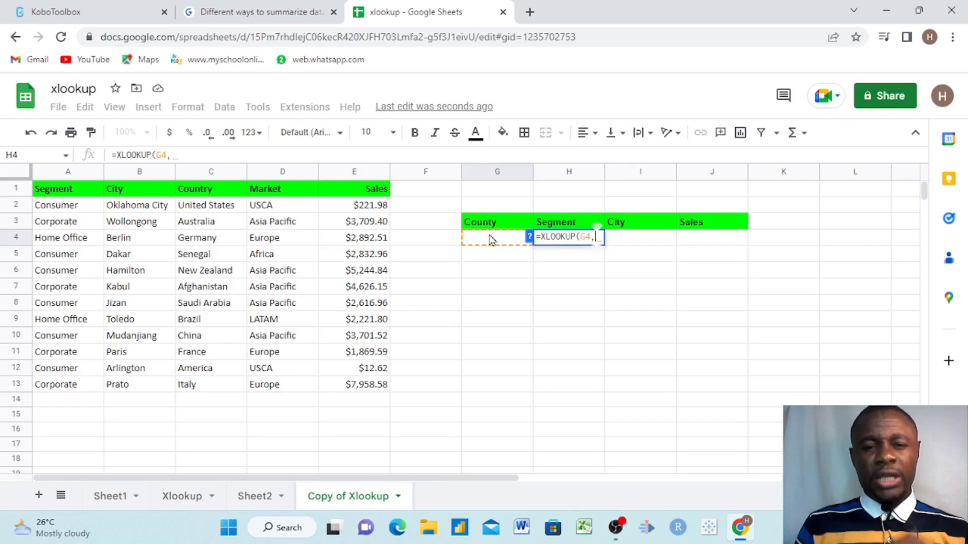
# Step: Complete the H4 formula with C2:C13 as the lookup range and A2:A13 as the result range
pyautogui.click(201, 208)
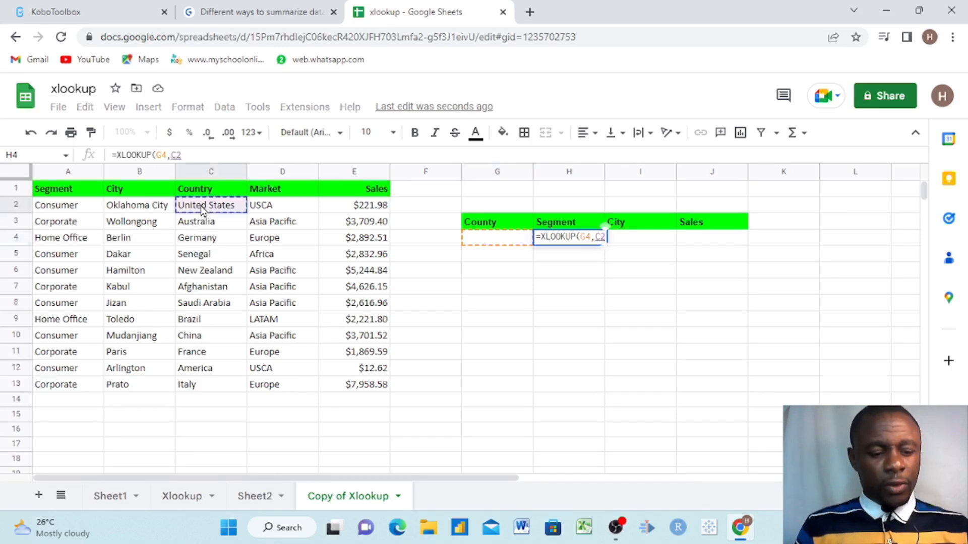
pyautogui.hotkey('ctrl', 'shift', 'Down')
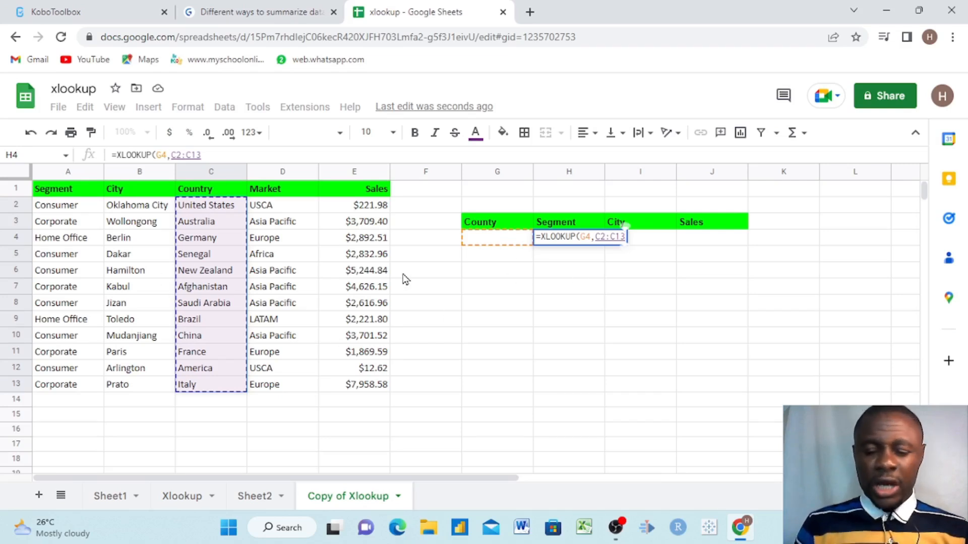
pyautogui.write(',')
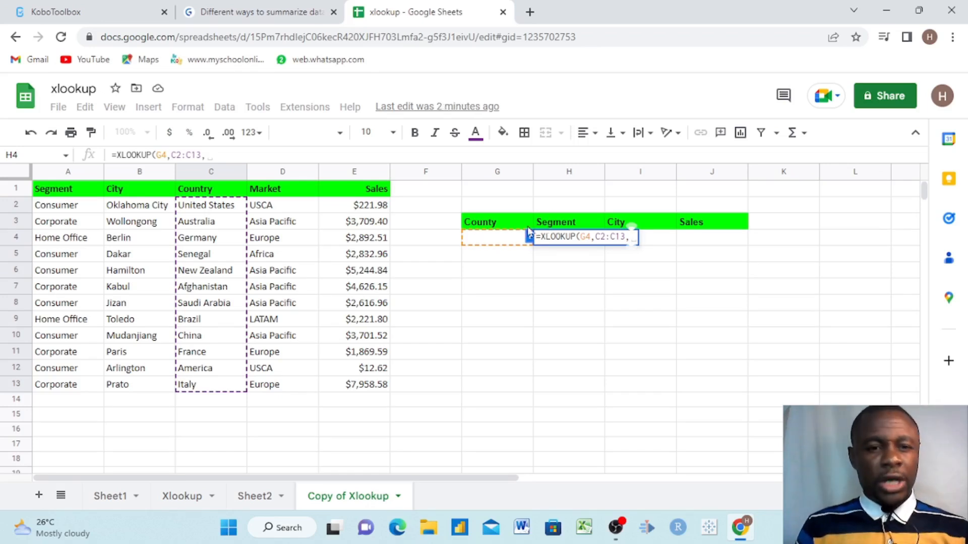
pyautogui.click(64, 207)
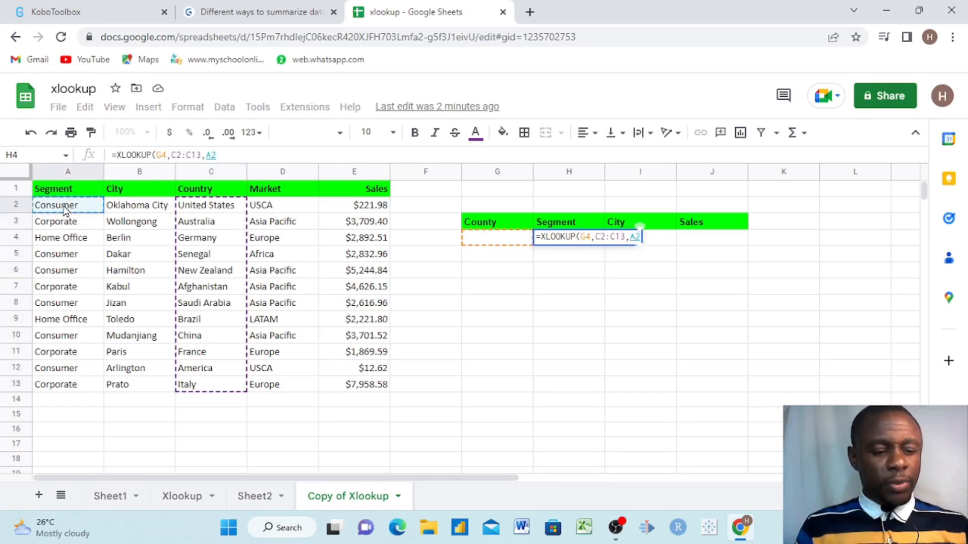
pyautogui.hotkey('ctrl', 'shift', 'Down')
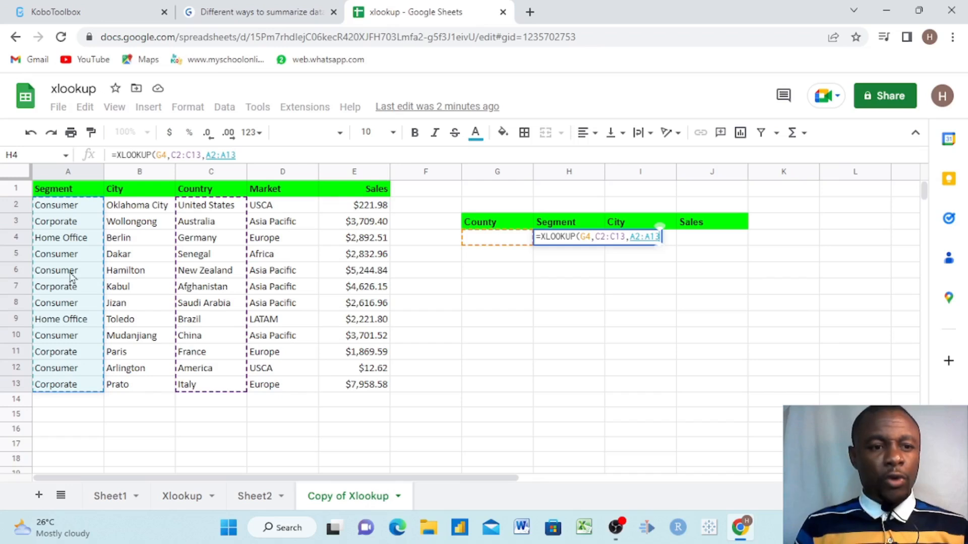
pyautogui.write(',')
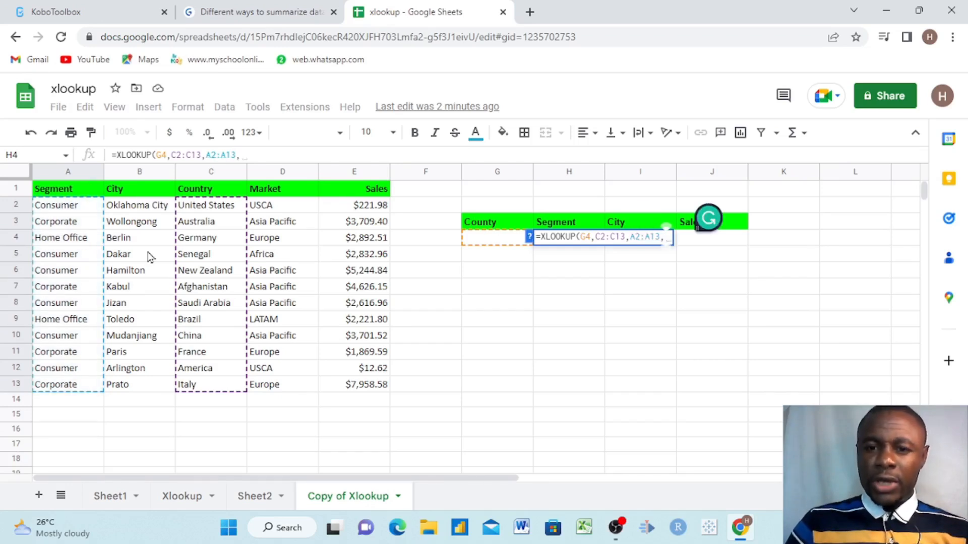
pyautogui.press('BackSpace')
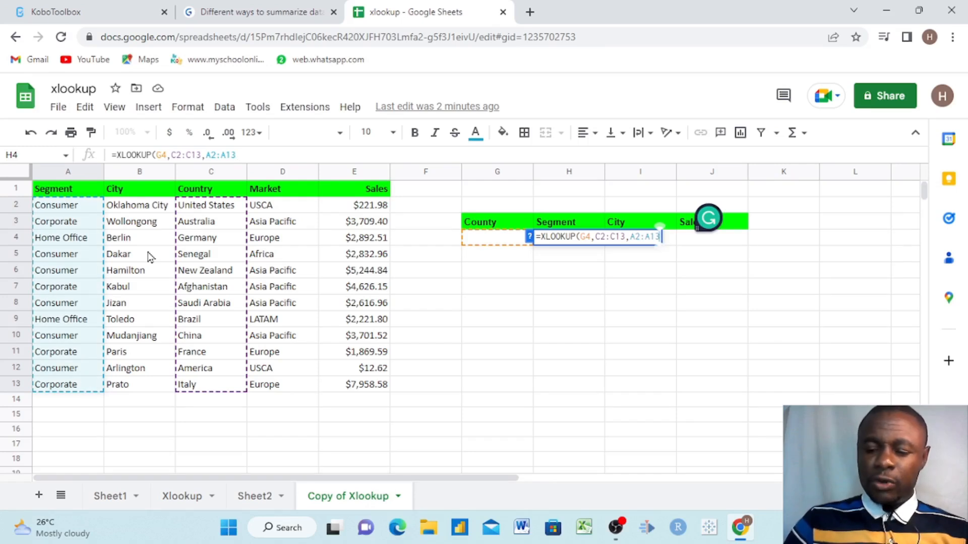
pyautogui.write(')')
pyautogui.press('Return')
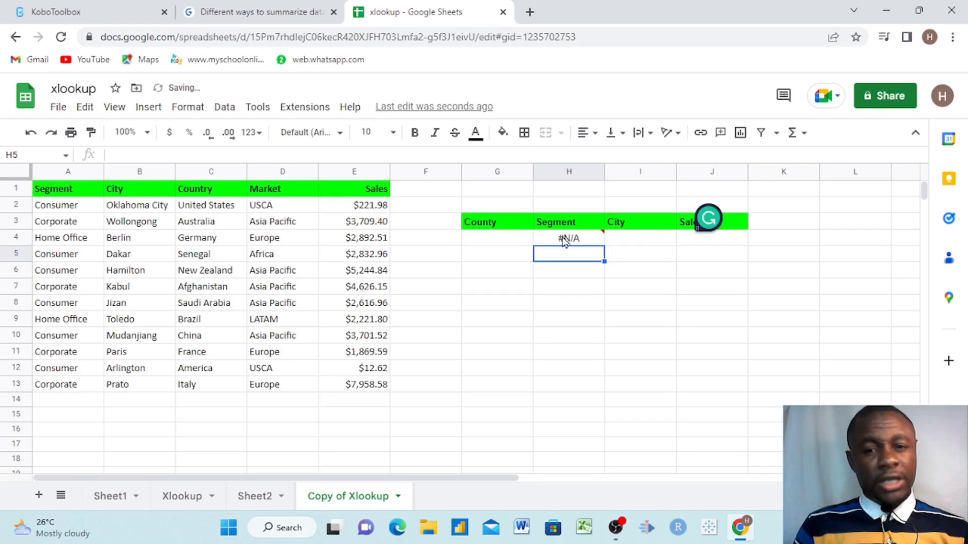
pyautogui.moveTo(560, 241)
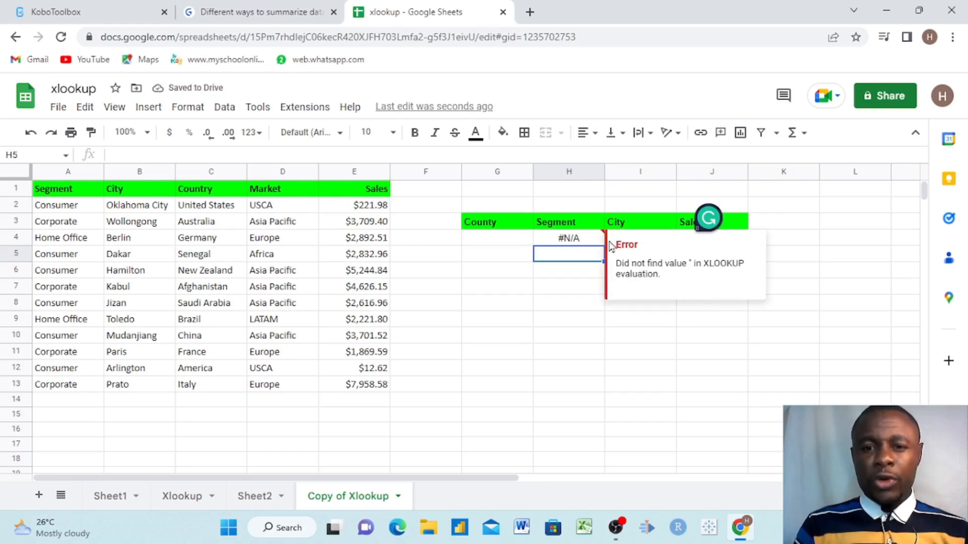
pyautogui.click(584, 287)
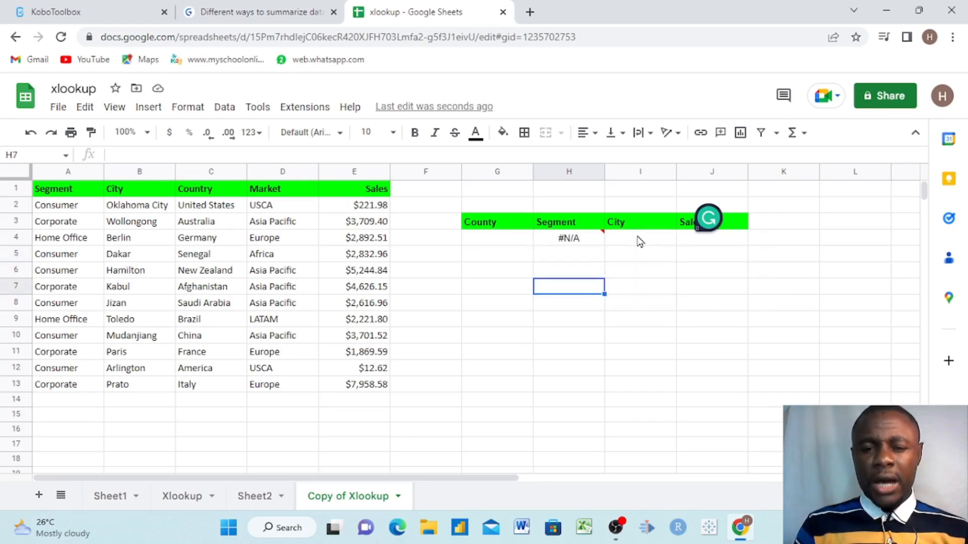
# Step: Begin an XLOOKUP formula in City cell I4 with G4 as the search key
pyautogui.click(639, 241)
pyautogui.write('=')
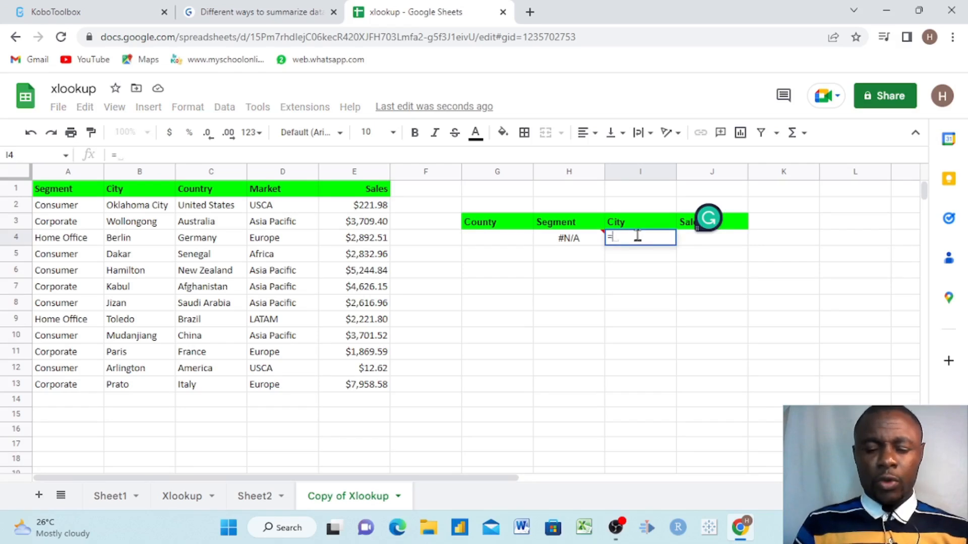
pyautogui.write('xl')
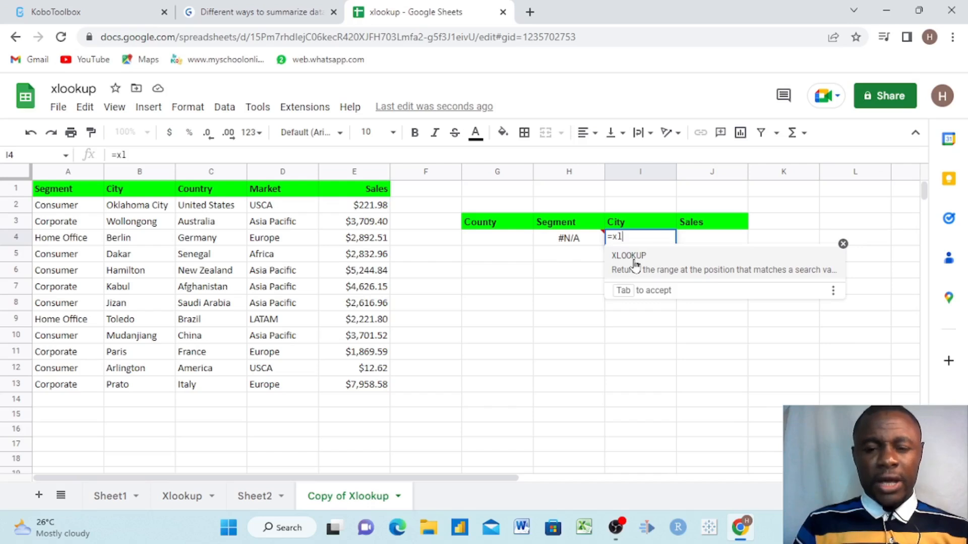
pyautogui.click(636, 266)
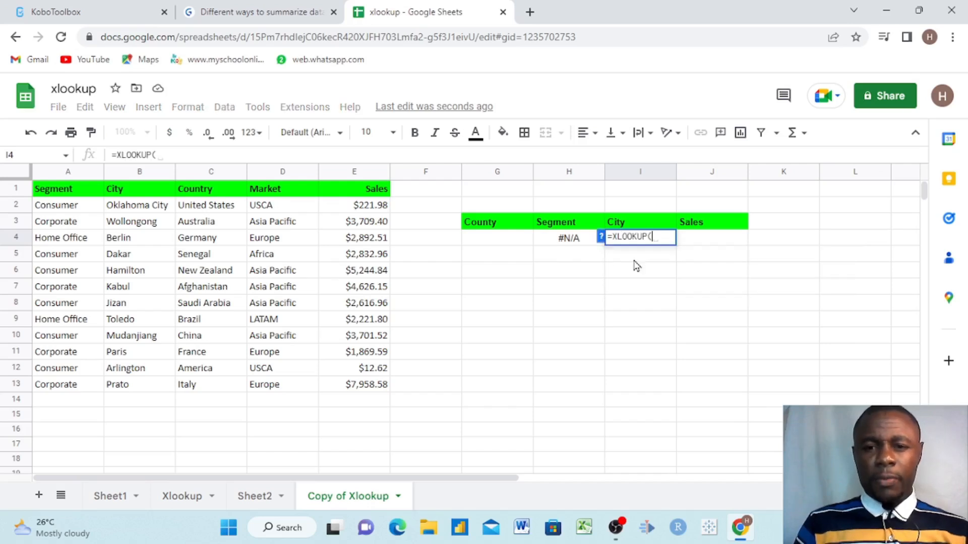
pyautogui.click(487, 243)
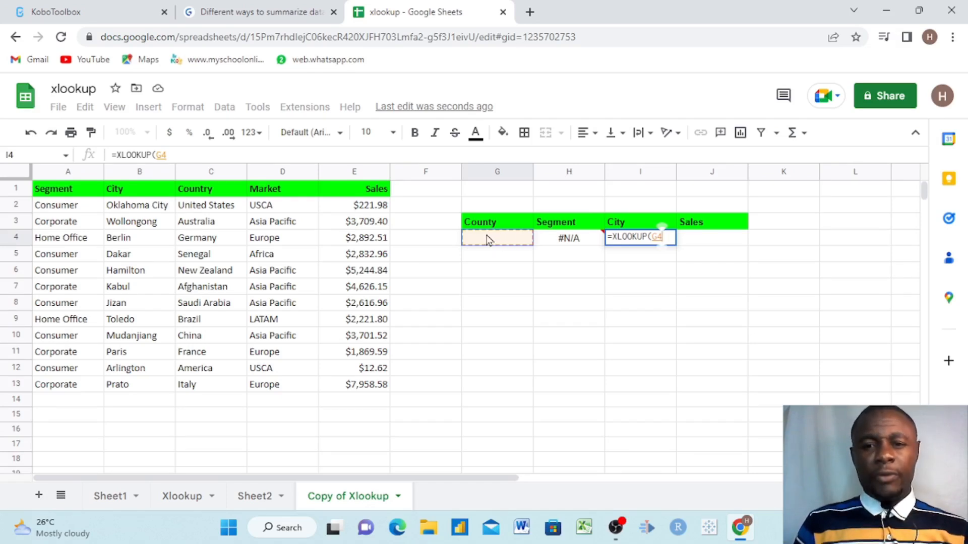
pyautogui.write(',')
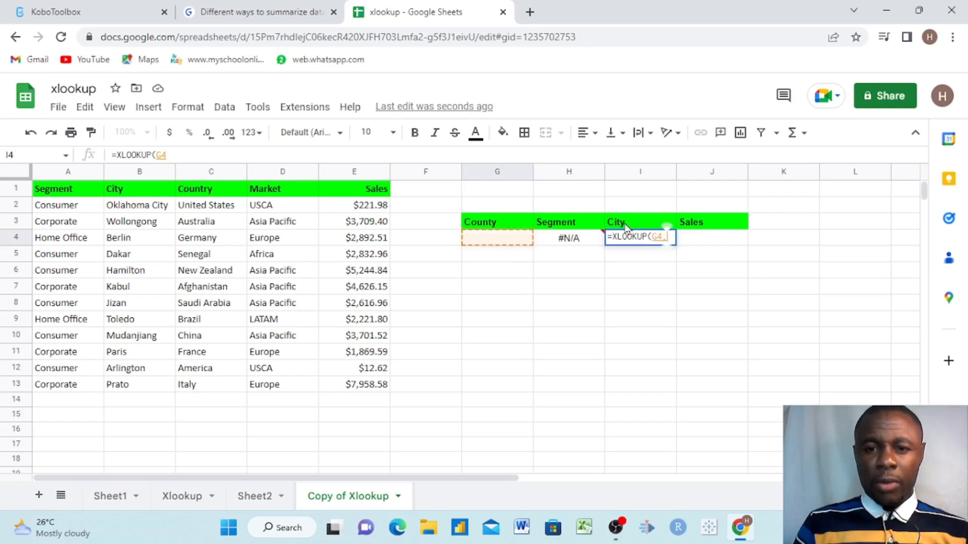
# Step: Complete the I4 formula with C2:C13 as the lookup range and B2:B13 as the result range
pyautogui.click(206, 207)
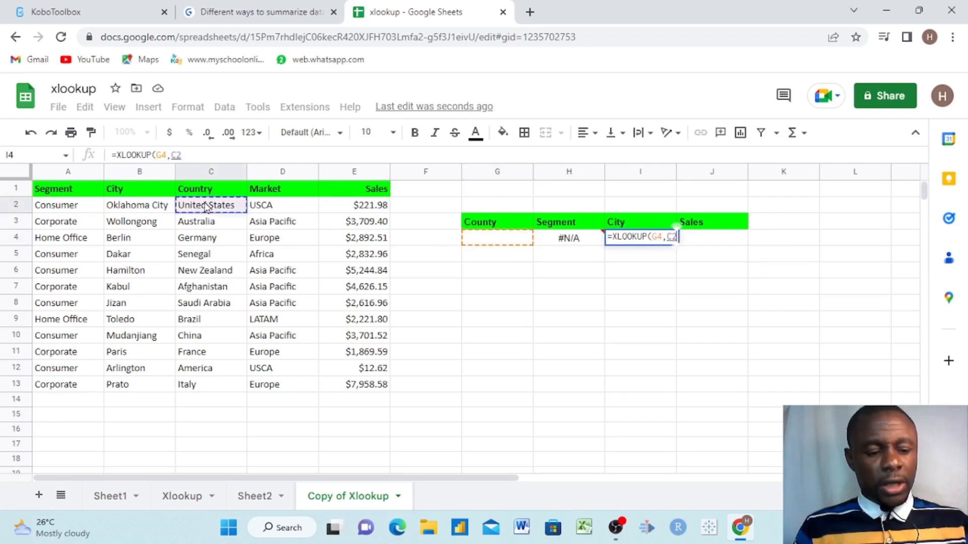
pyautogui.hotkey('ctrl', 'shift', 'Down')
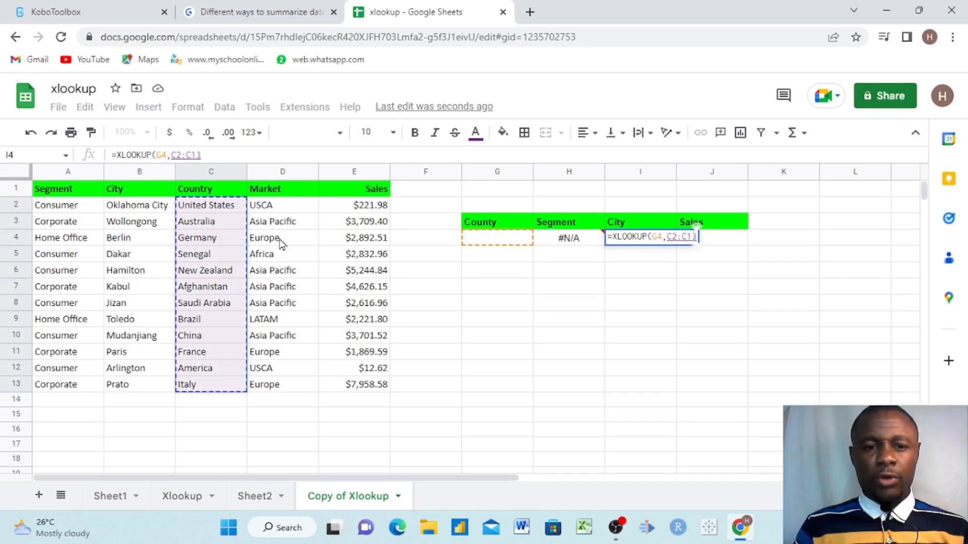
pyautogui.write(',')
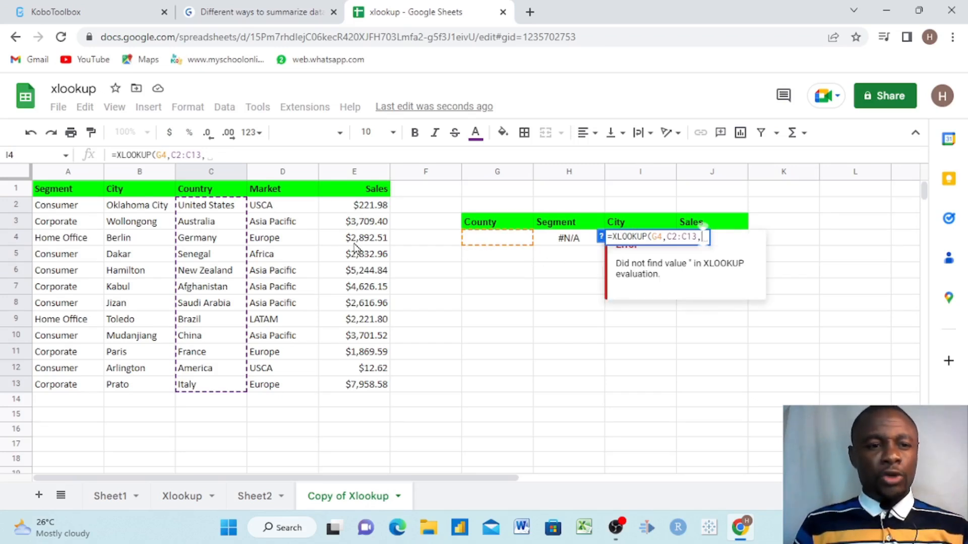
pyautogui.click(131, 209)
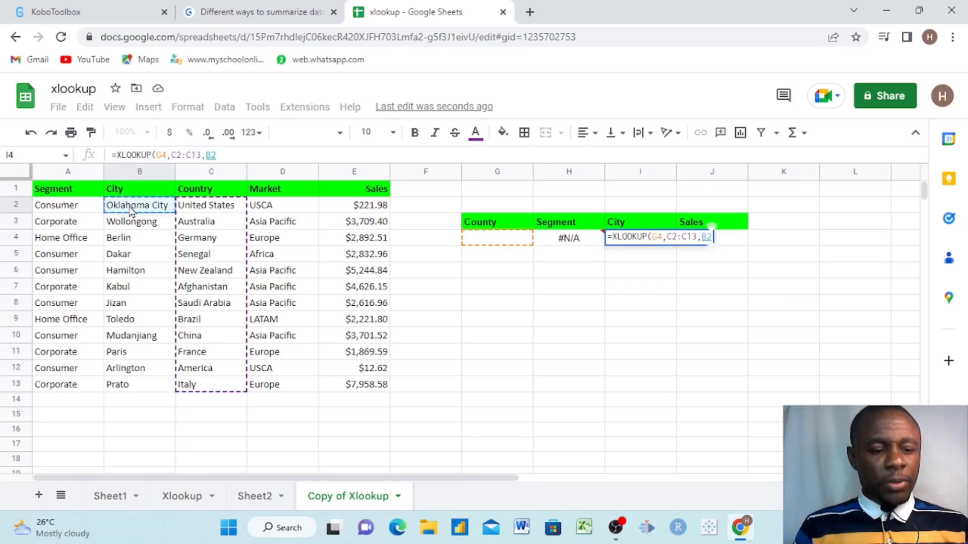
pyautogui.hotkey('ctrl', 'shift', 'Down')
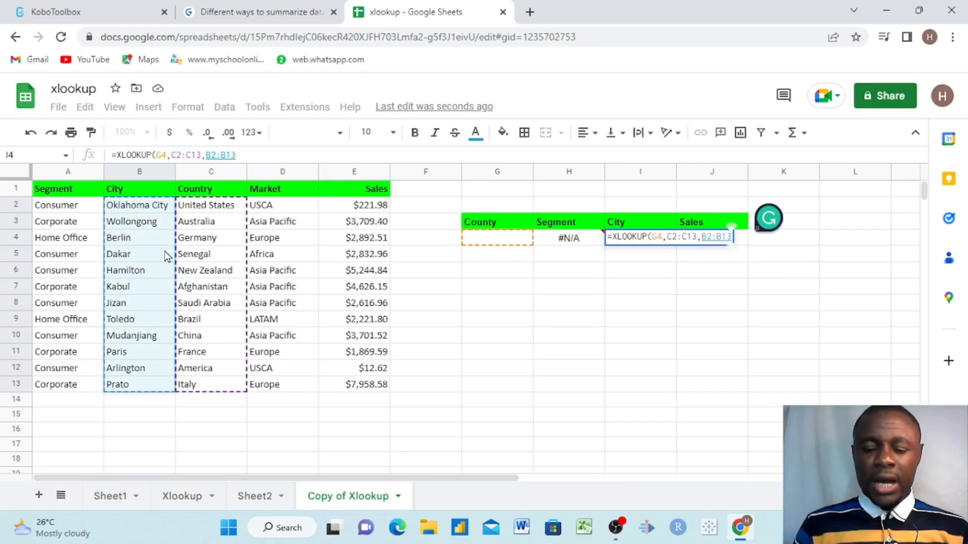
pyautogui.write(')')
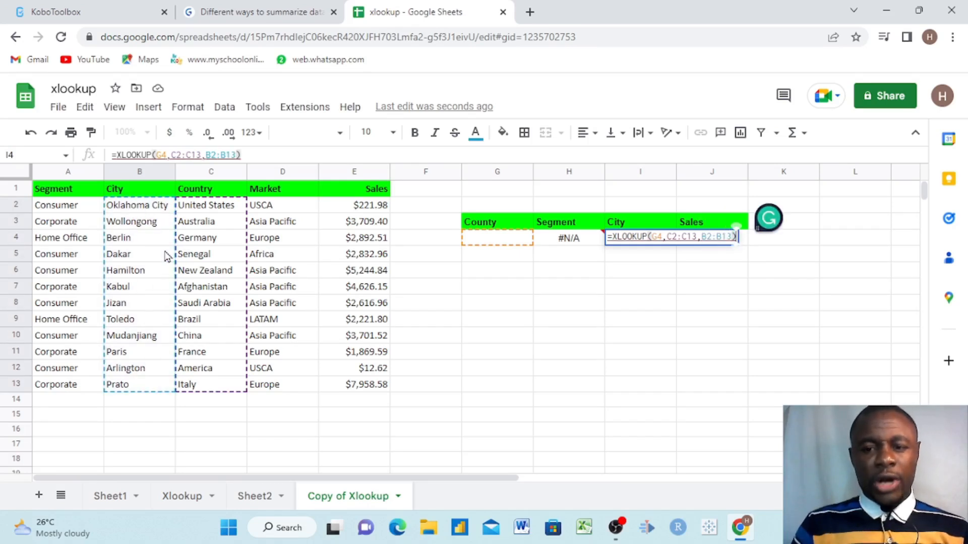
pyautogui.press('Return')
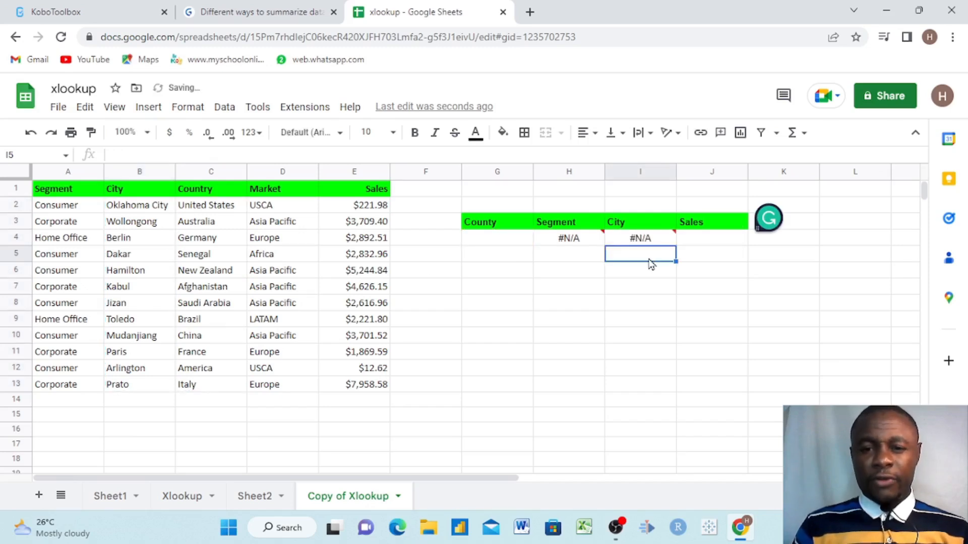
# Step: Begin an XLOOKUP formula in Sales cell J4 with G4 as the search key
pyautogui.click(712, 239)
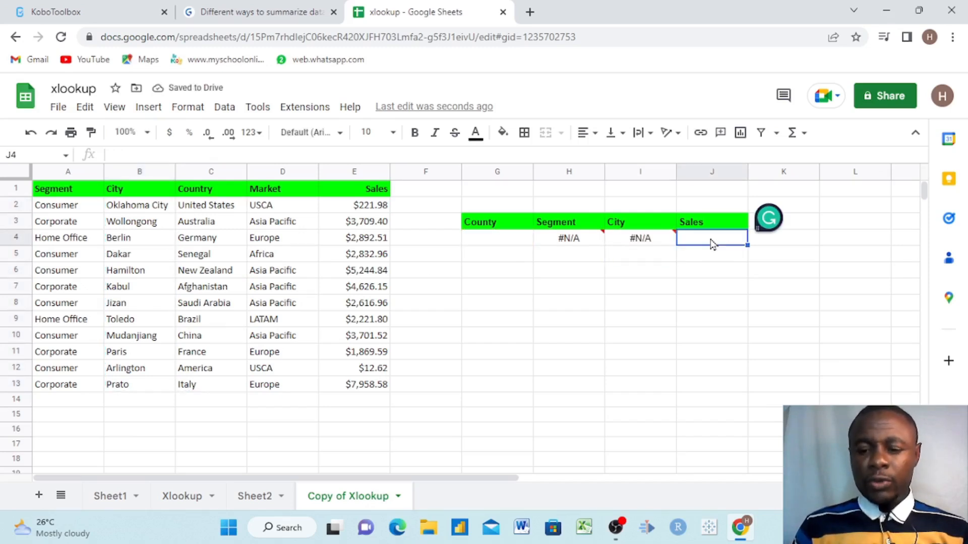
pyautogui.write('=')
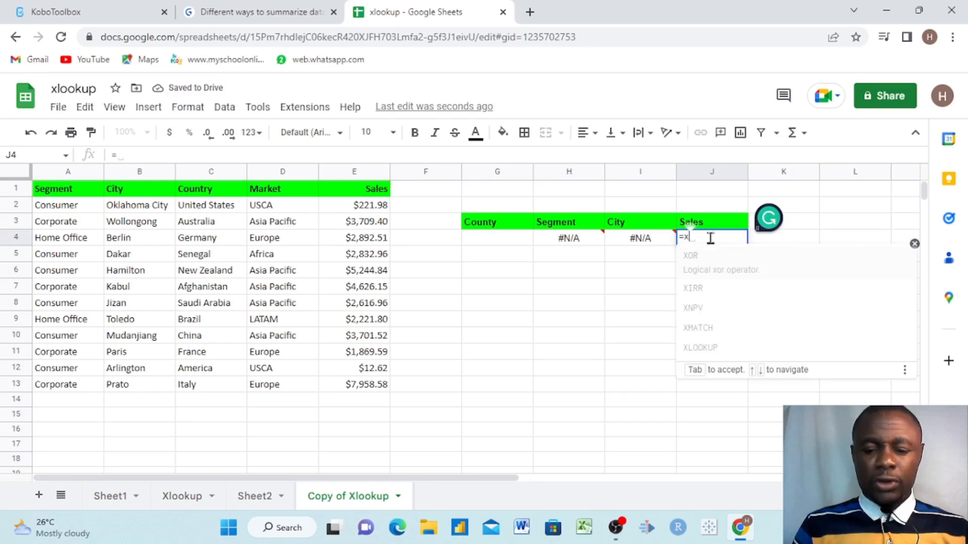
pyautogui.write('xl')
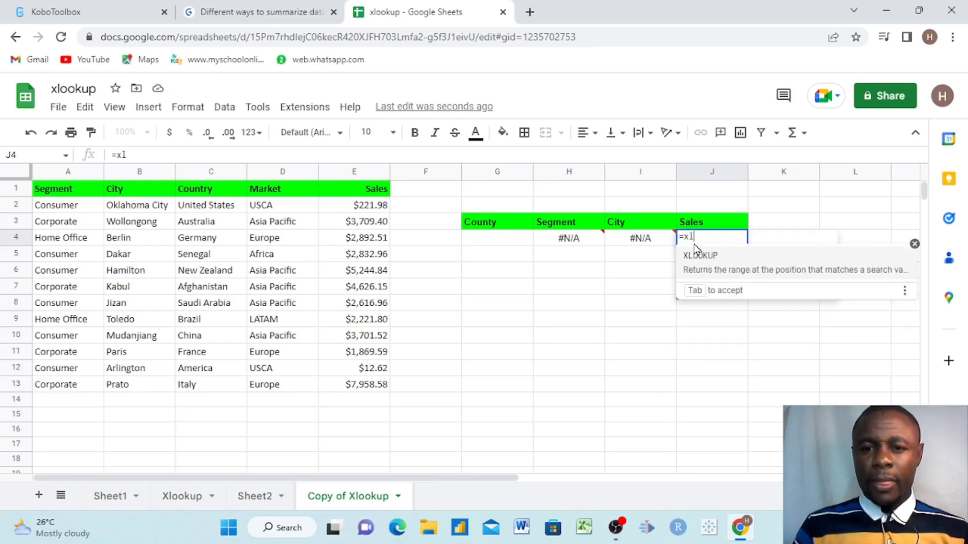
pyautogui.click(701, 258)
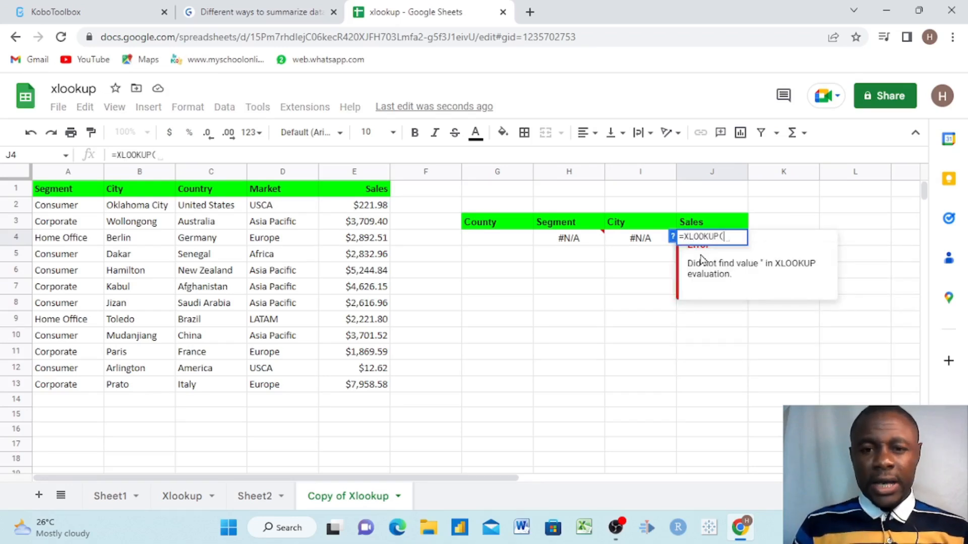
pyautogui.click(488, 240)
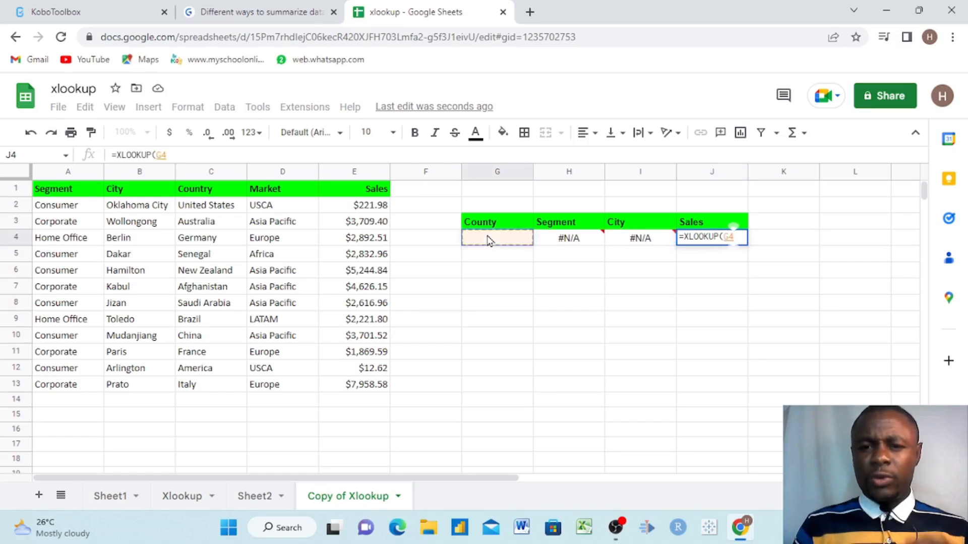
pyautogui.write(',')
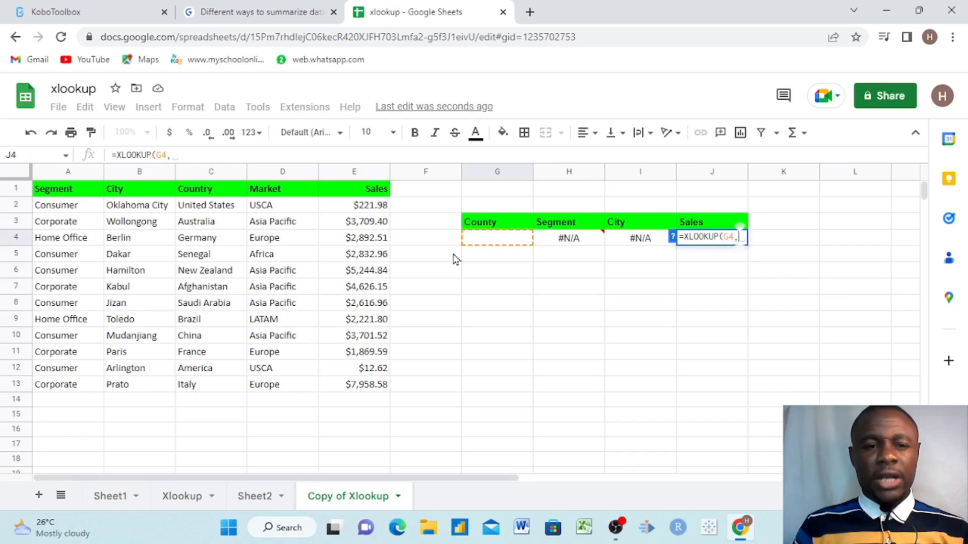
# Step: Complete the J4 formula with C2:C13 as the lookup range and E2:E13 as the result range
pyautogui.click(205, 208)
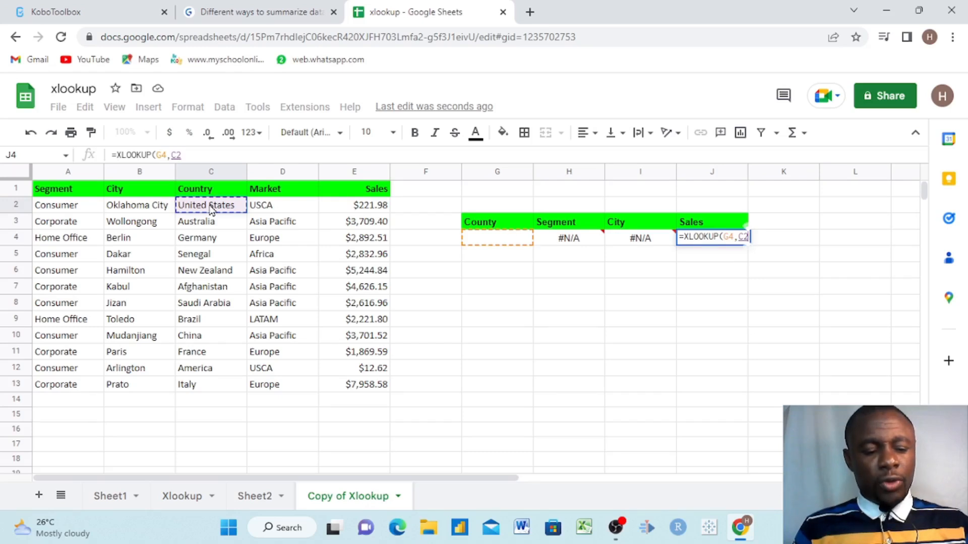
pyautogui.hotkey('ctrl', 'shift', 'Down')
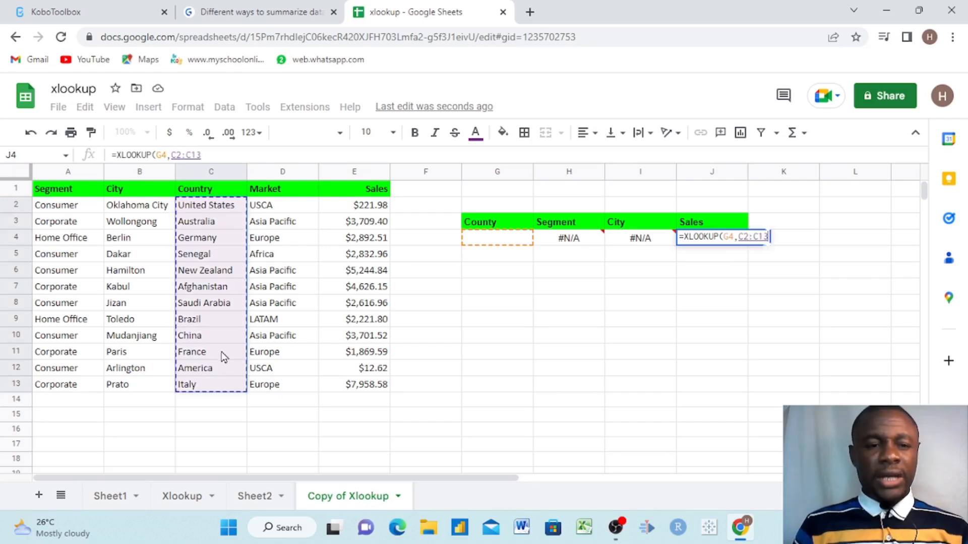
pyautogui.write(',')
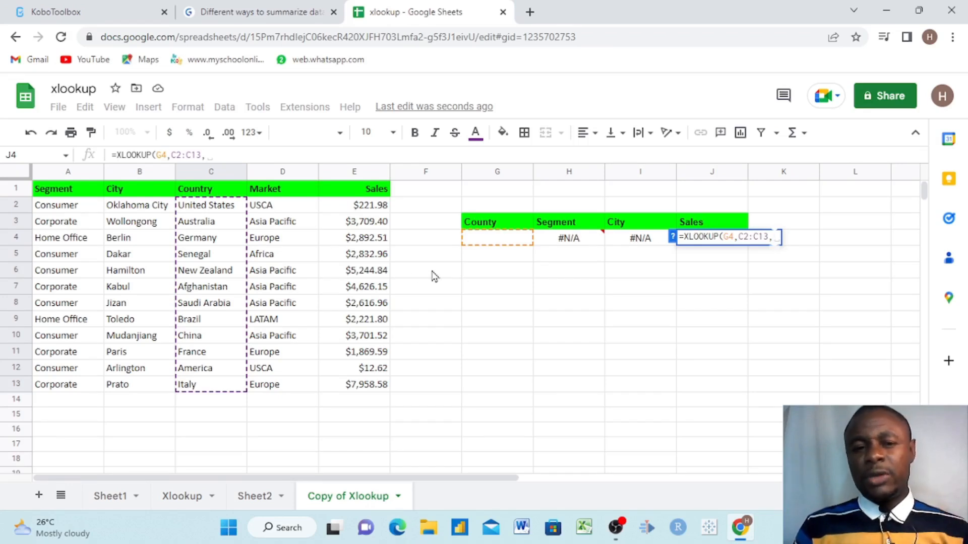
pyautogui.click(352, 207)
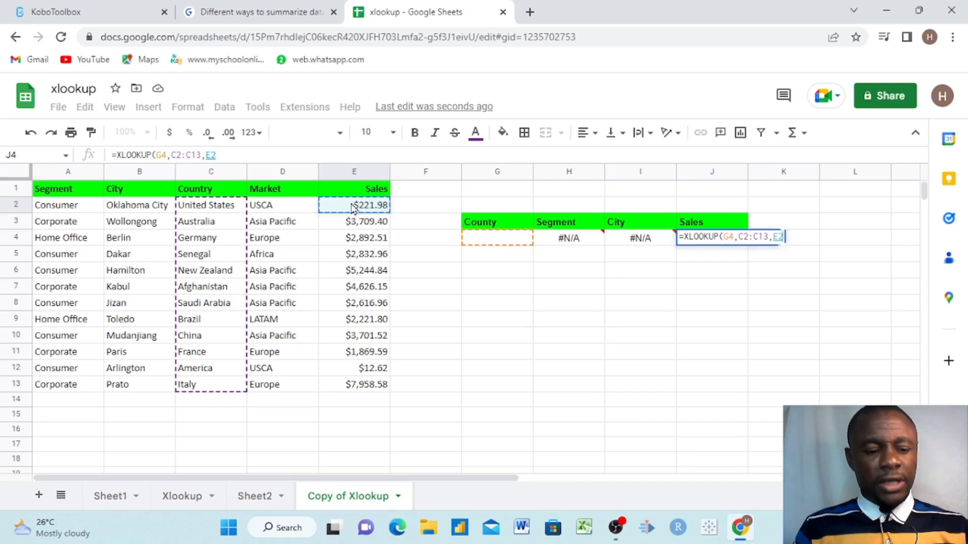
pyautogui.hotkey('ctrl', 'shift', 'Down')
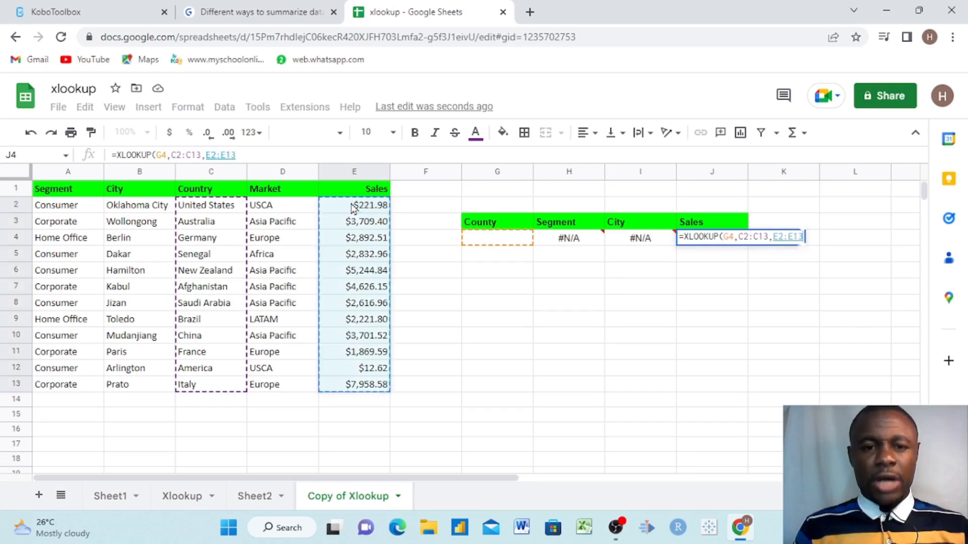
pyautogui.write(')')
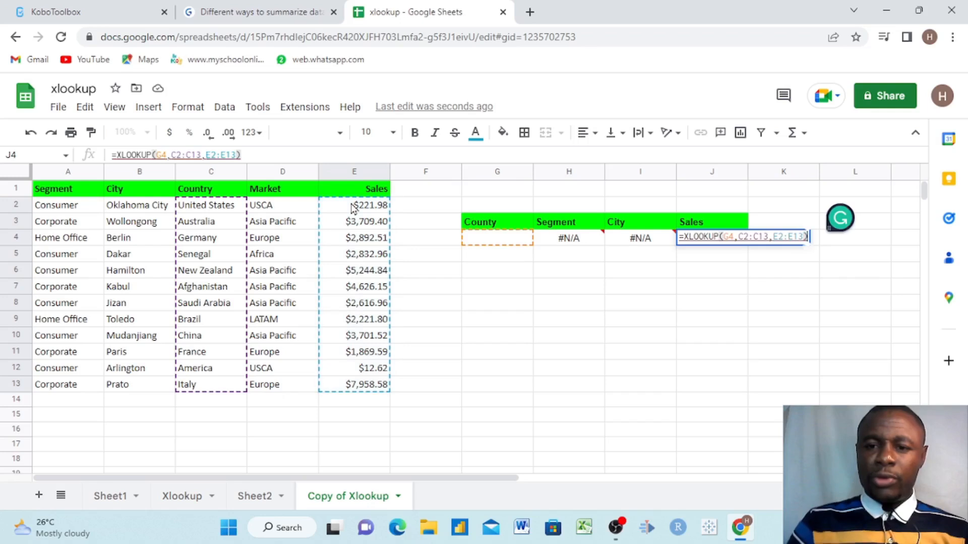
pyautogui.press('Return')
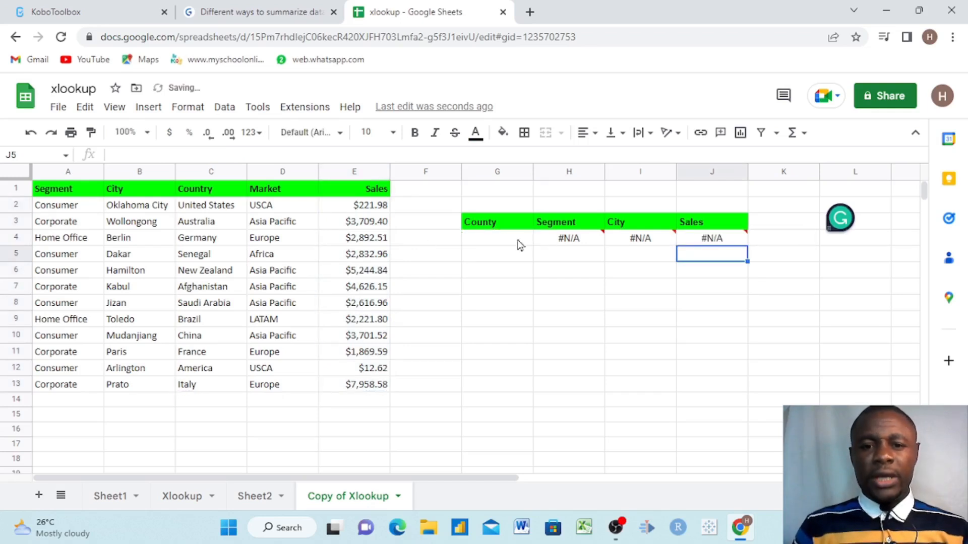
# Step: Enter Italy as the lookup country in G4
pyautogui.click(494, 243)
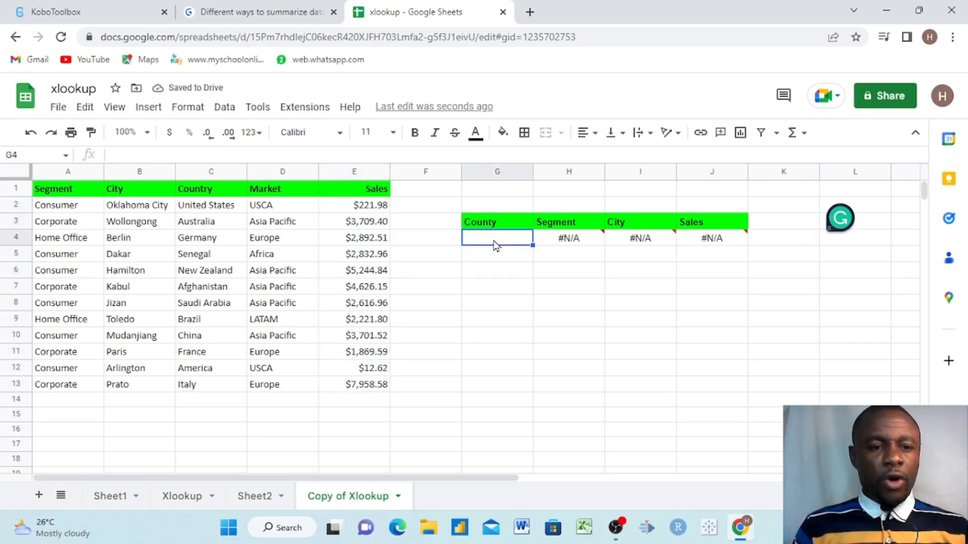
pyautogui.doubleClick(494, 241)
pyautogui.write('Italy')
pyautogui.click(525, 343)
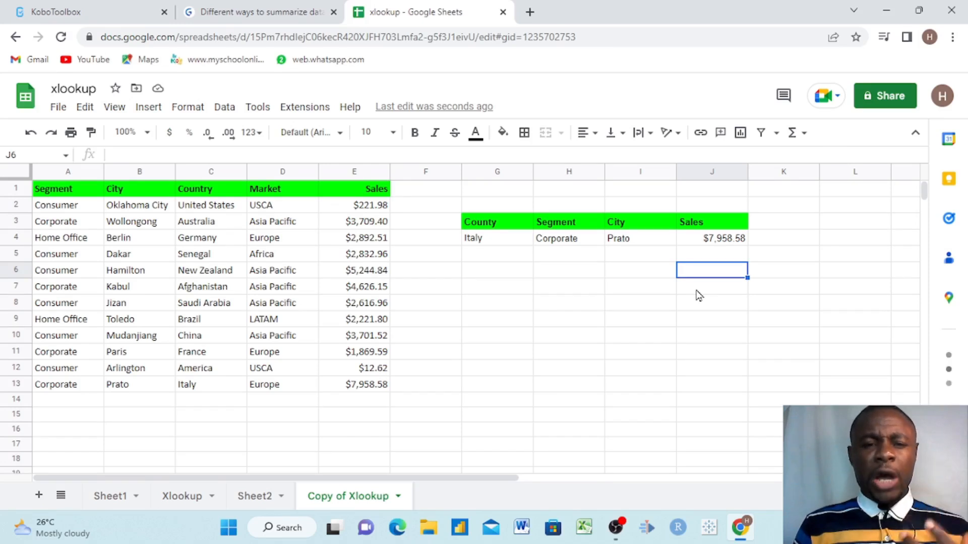
# Step: Add a Market header in K3 and fill the cell with the same bright green as the other headers
pyautogui.click(790, 224)
pyautogui.write('Market')
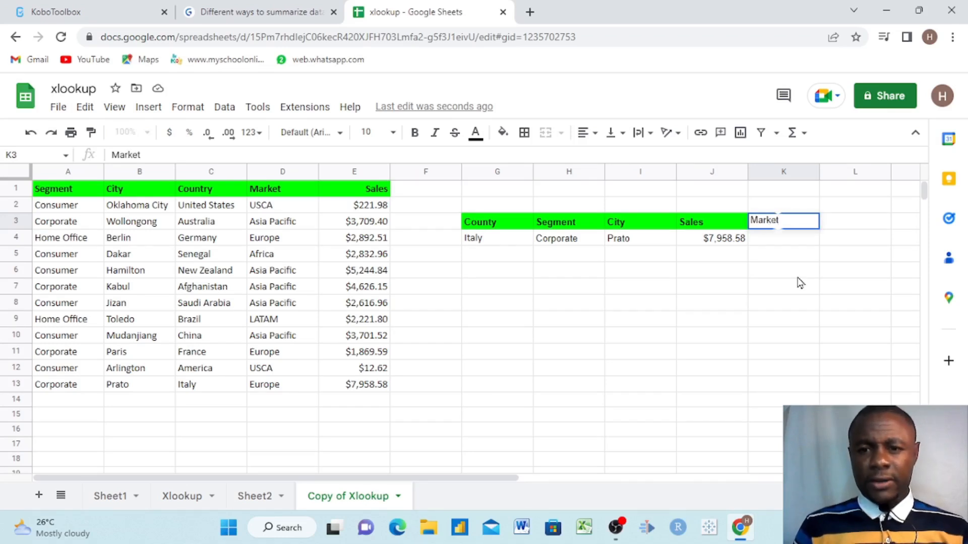
pyautogui.click(796, 276)
pyautogui.click(782, 223)
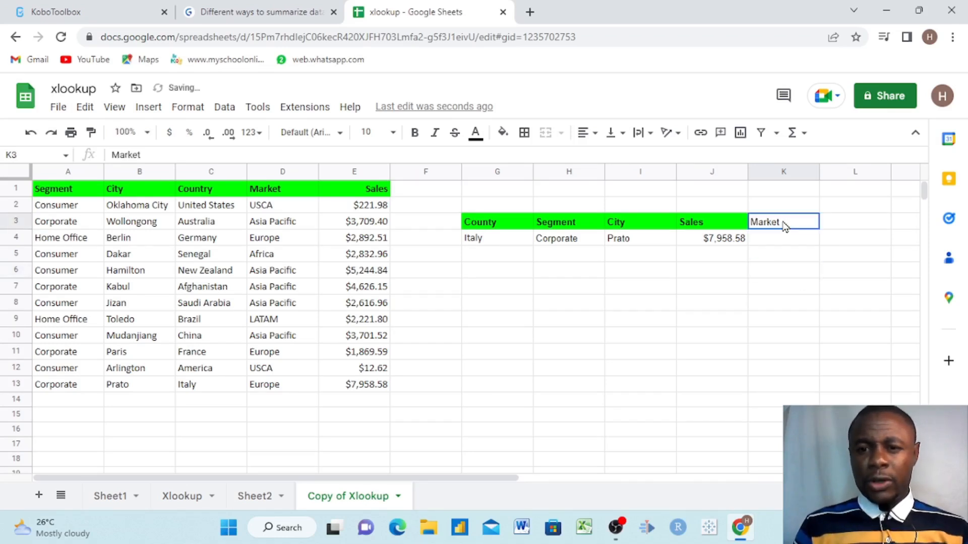
pyautogui.click(503, 132)
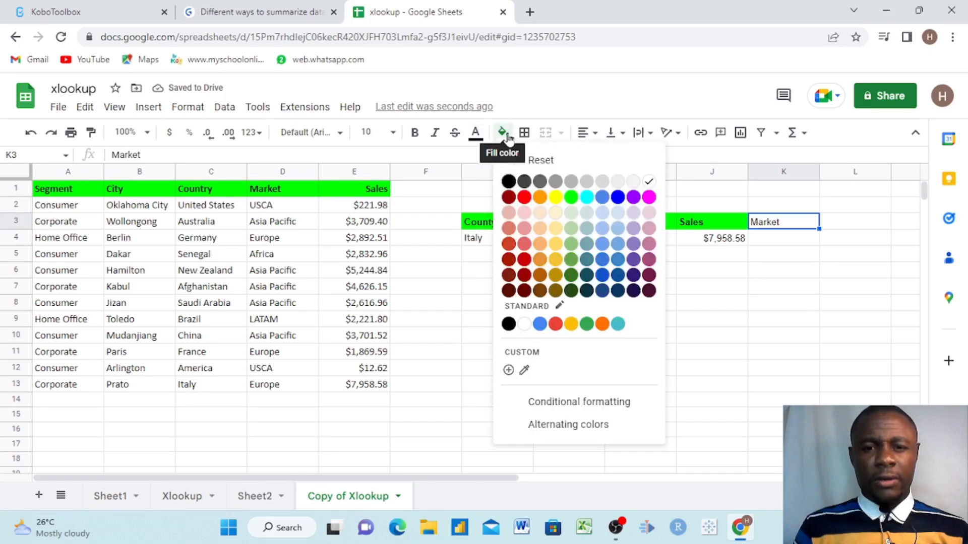
pyautogui.click(571, 196)
# Step: Begin an XLOOKUP formula in Market cell K4 with G4 as the search key
pyautogui.click(777, 238)
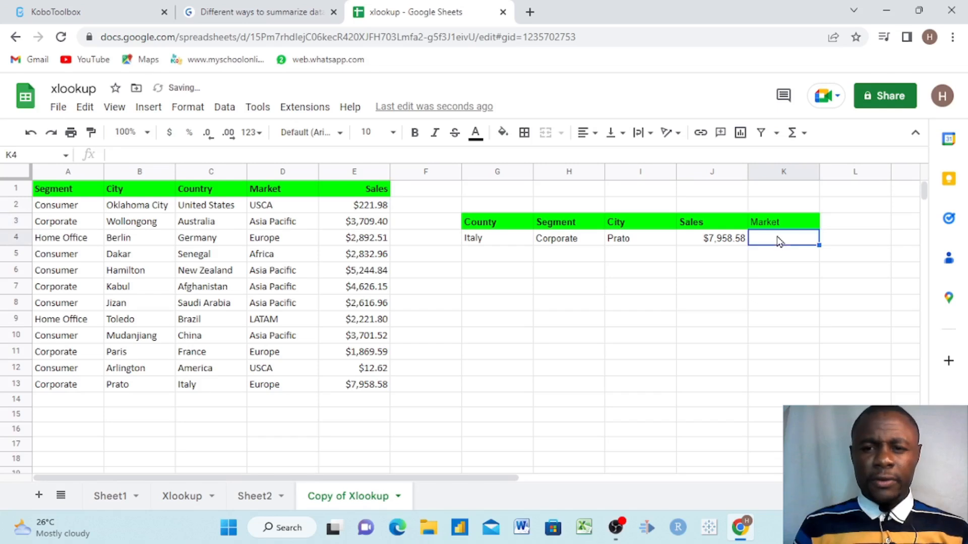
pyautogui.write('=')
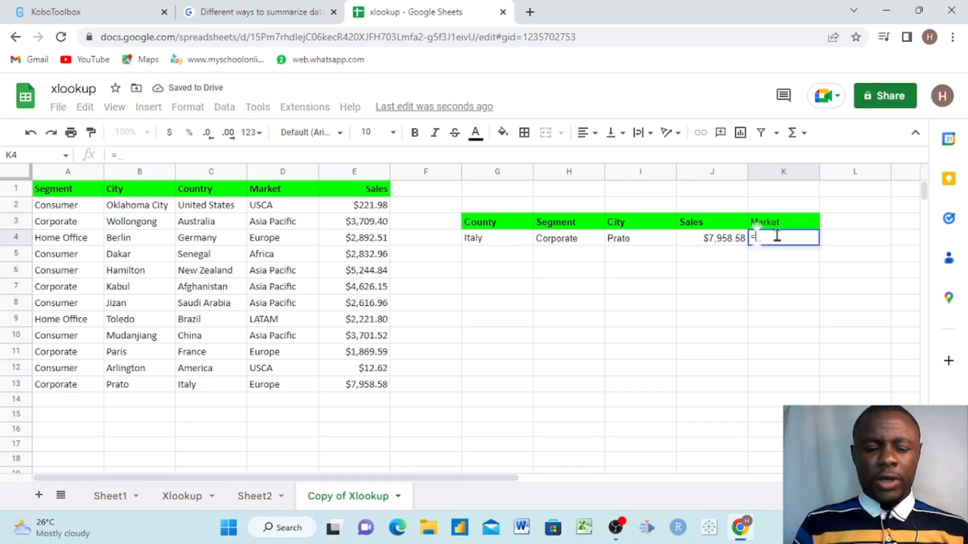
pyautogui.write('xl')
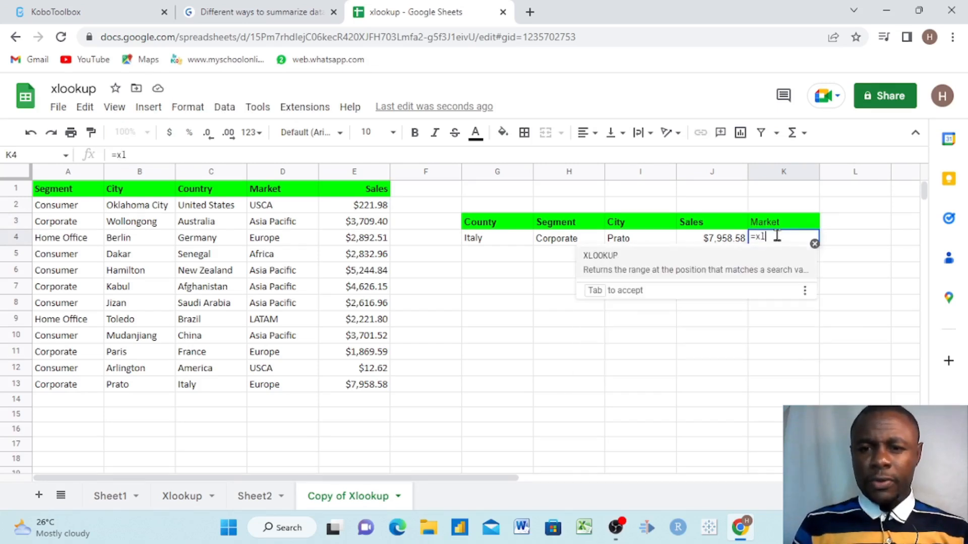
pyautogui.click(601, 258)
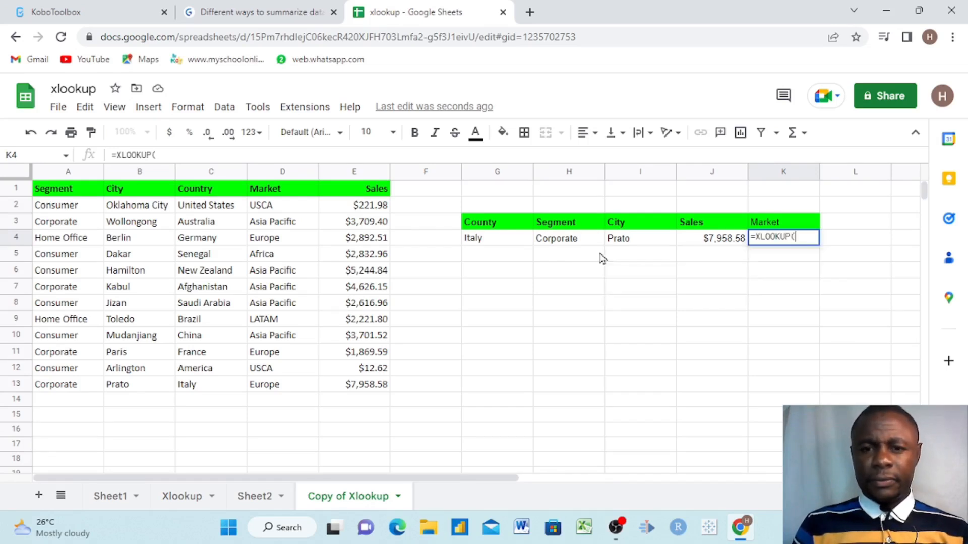
pyautogui.click(499, 240)
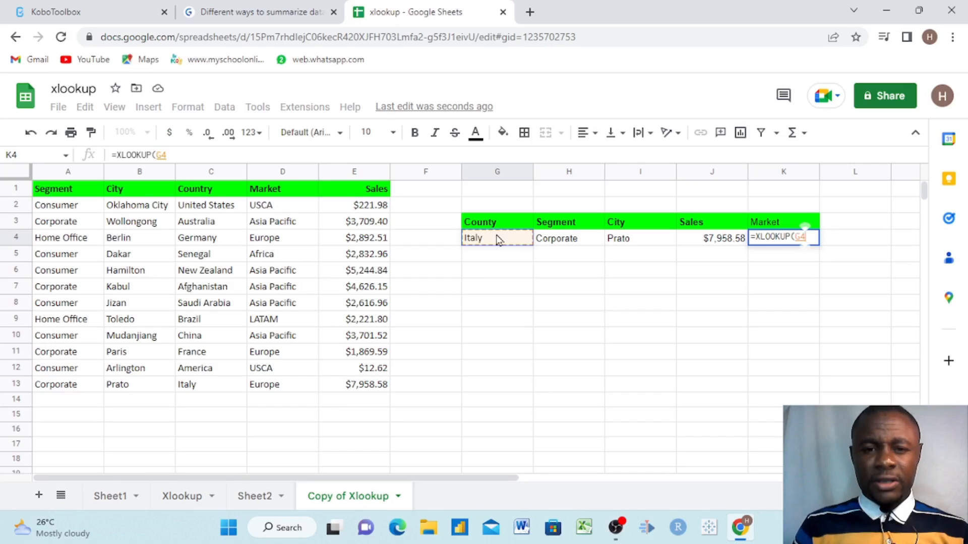
pyautogui.write(',')
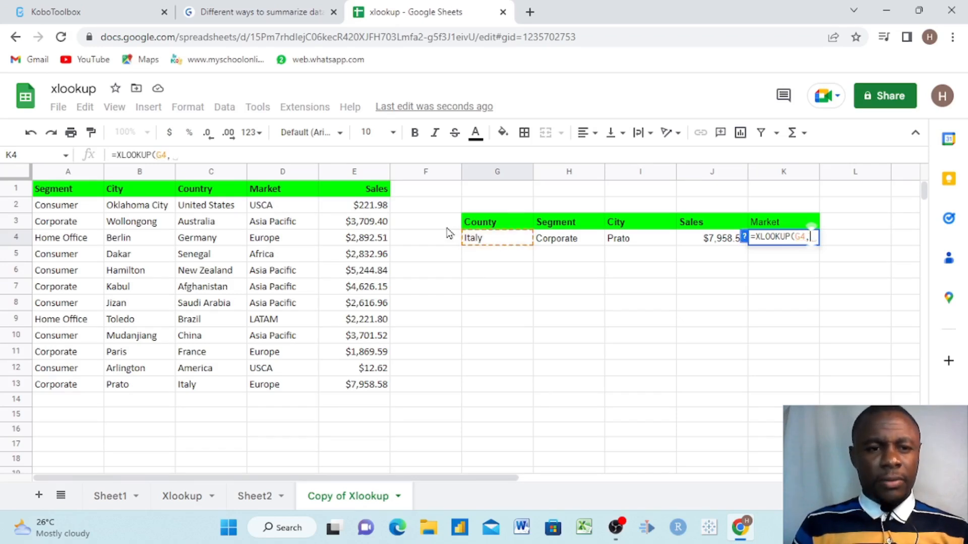
pyautogui.click(214, 205)
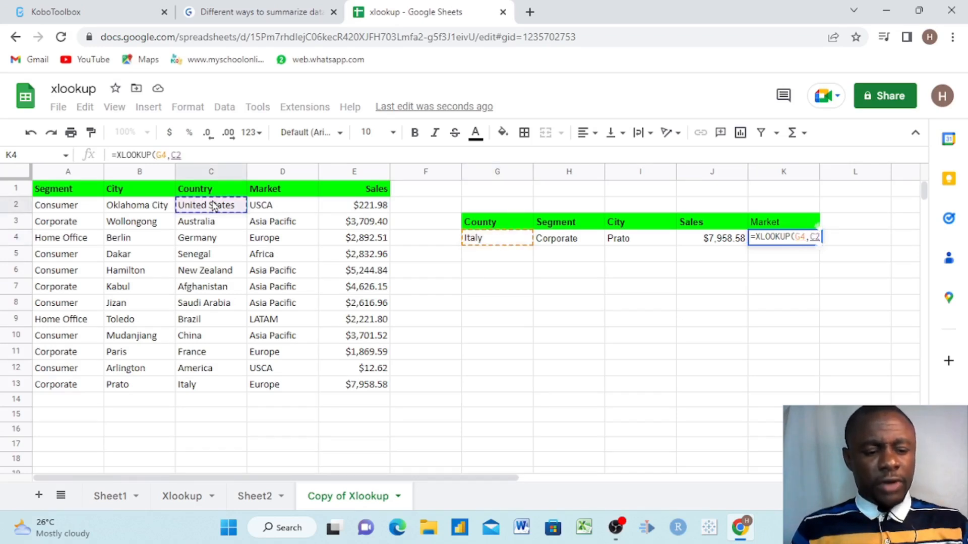
pyautogui.hotkey('shift', 'Down')
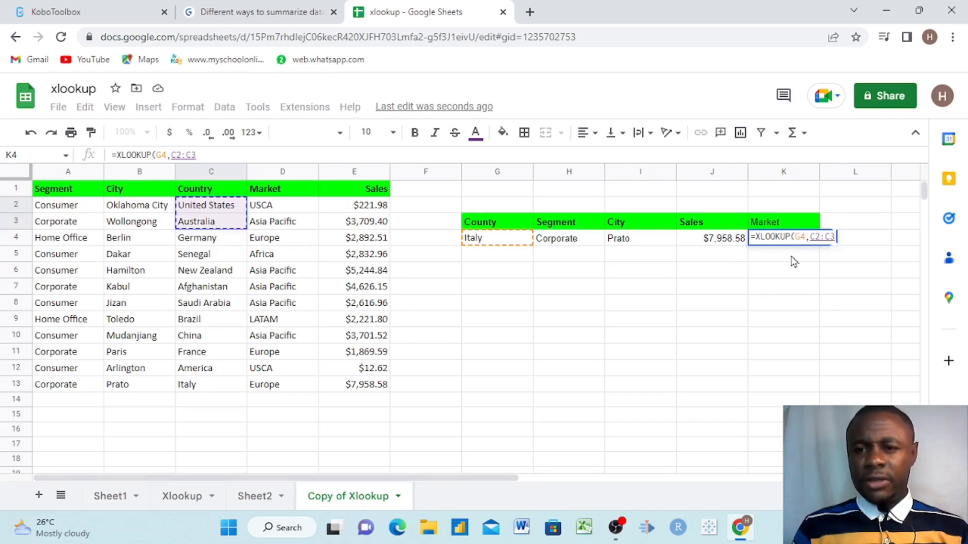
pyautogui.press('BackSpace')
pyautogui.press('BackSpace')
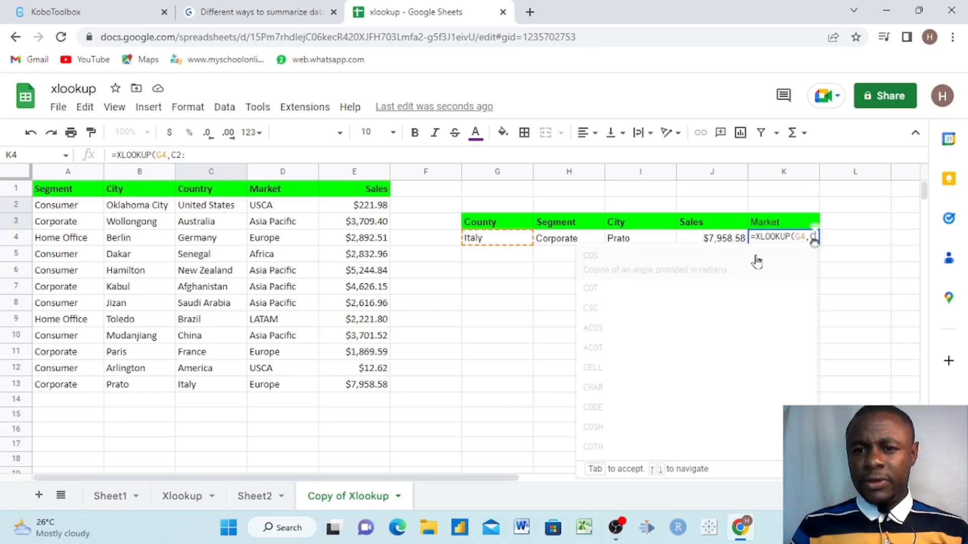
pyautogui.press('BackSpace')
pyautogui.press('BackSpace')
pyautogui.press('BackSpace')
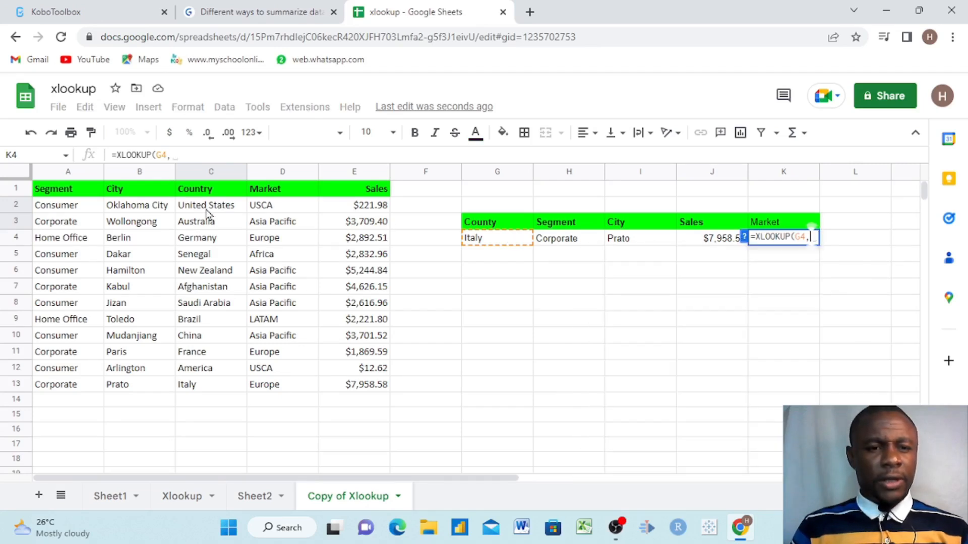
# Step: Complete the K4 formula with C2:C13 as the lookup range and D2:D13 as the result range
pyautogui.click(206, 209)
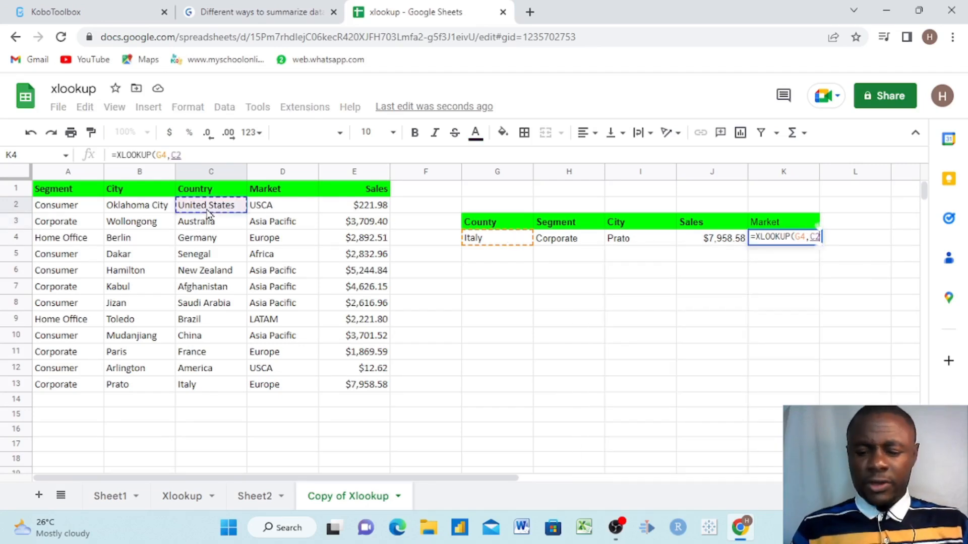
pyautogui.hotkey('ctrl', 'shift', 'Down')
pyautogui.write(',')
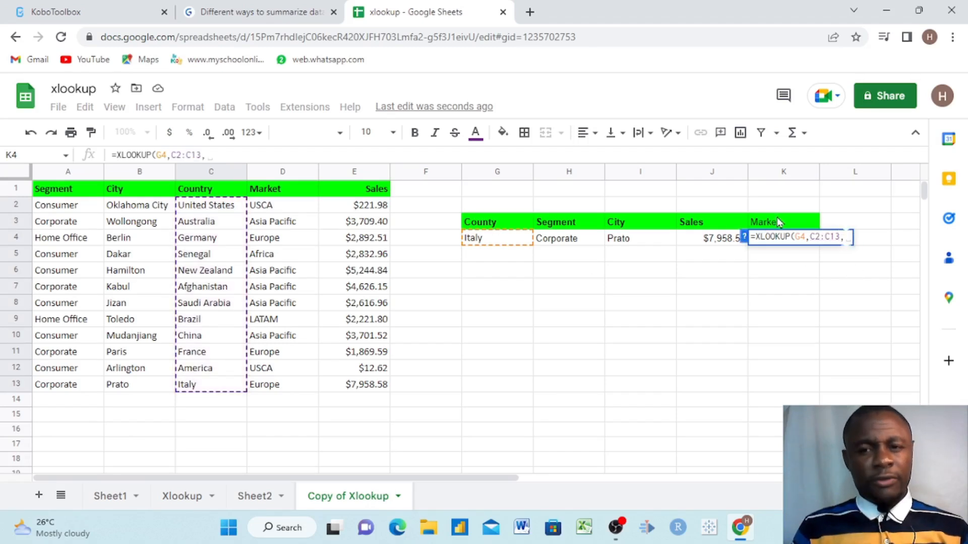
pyautogui.click(284, 206)
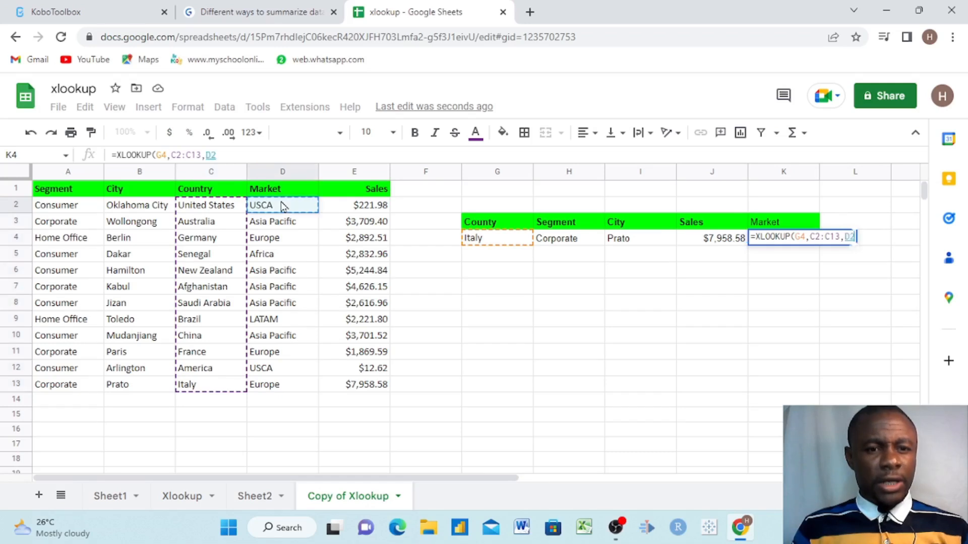
pyautogui.hotkey('ctrl', 'shift', 'Down')
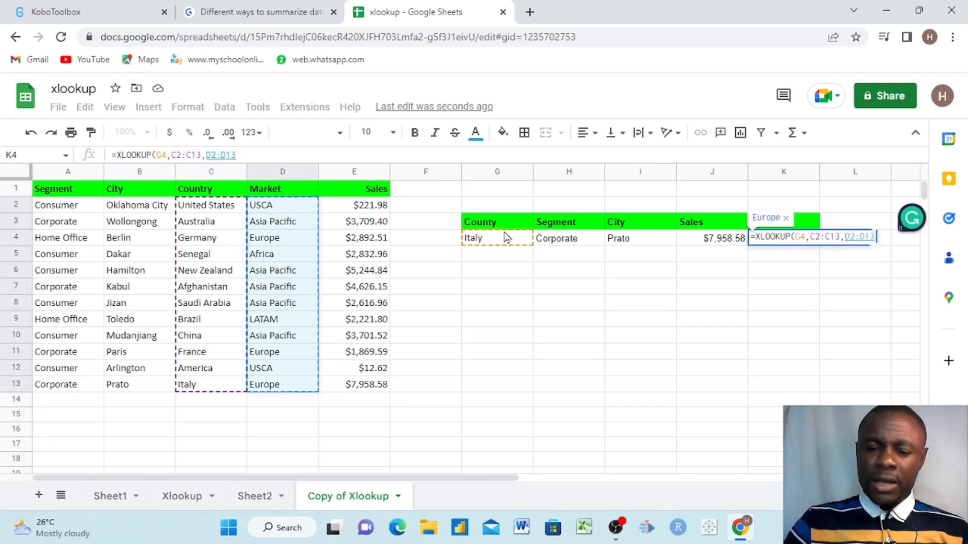
pyautogui.write(')')
pyautogui.press('Return')
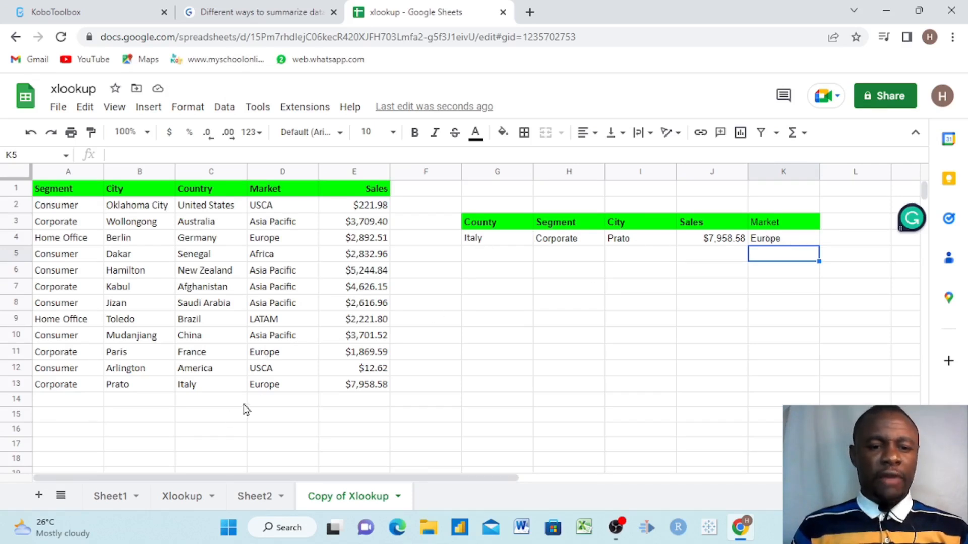
# Step: Fill the Segment, City, Sales and Market formulas in H4:K4 down through row 6
pyautogui.click(567, 240)
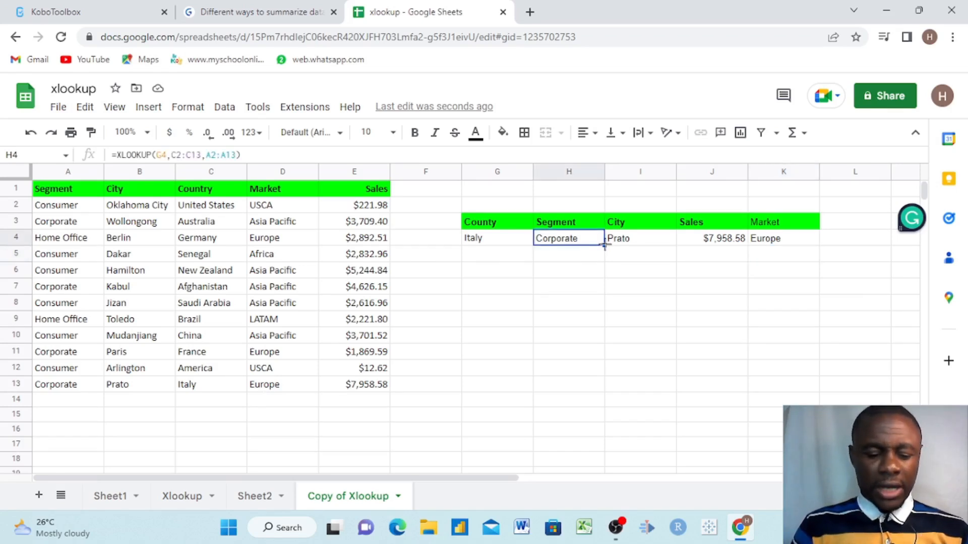
pyautogui.moveTo(604, 246); pyautogui.dragTo(604, 278)
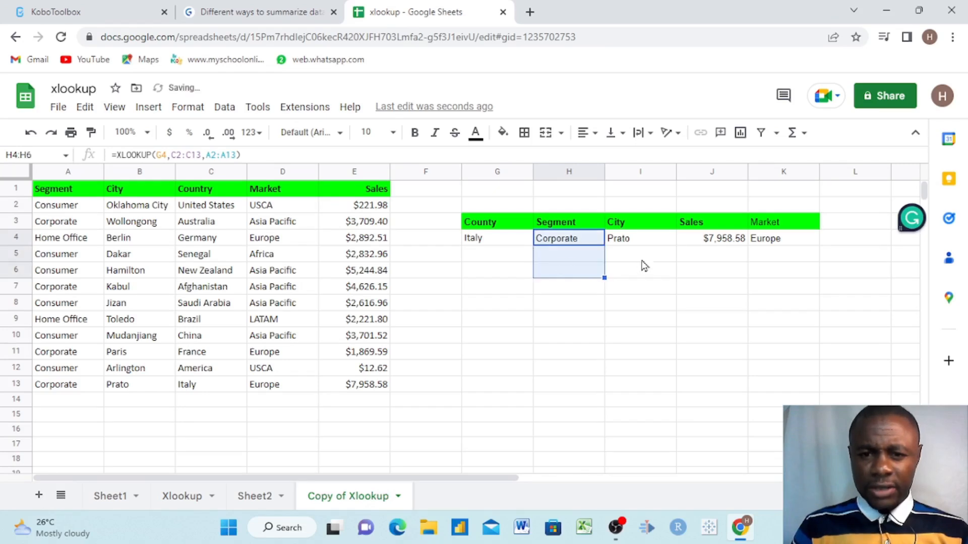
pyautogui.click(649, 241)
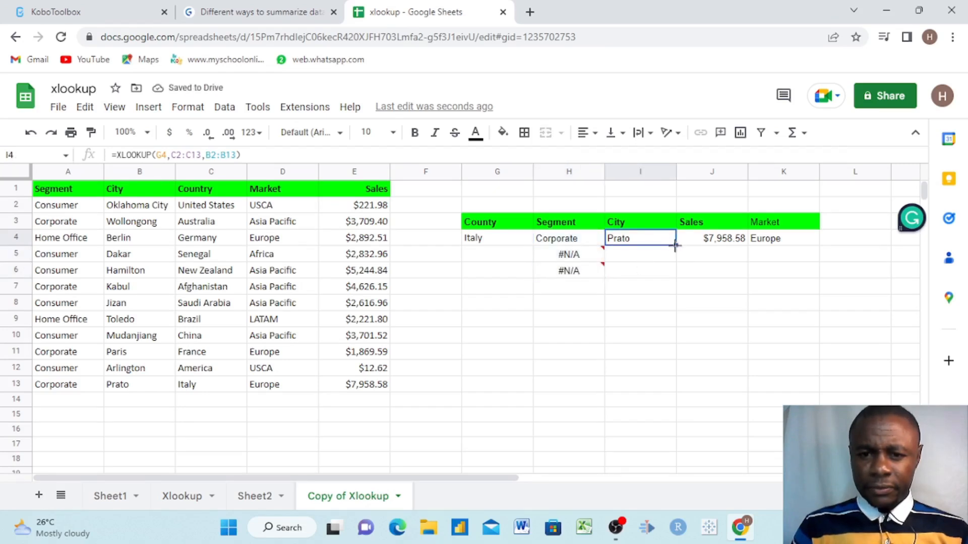
pyautogui.moveTo(675, 246); pyautogui.dragTo(675, 274)
pyautogui.click(739, 244)
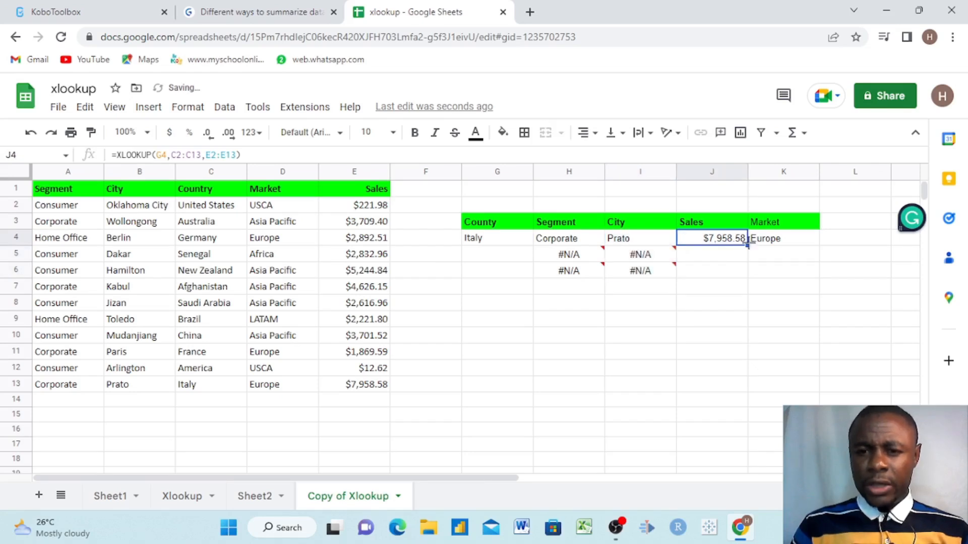
pyautogui.moveTo(747, 245); pyautogui.dragTo(751, 275)
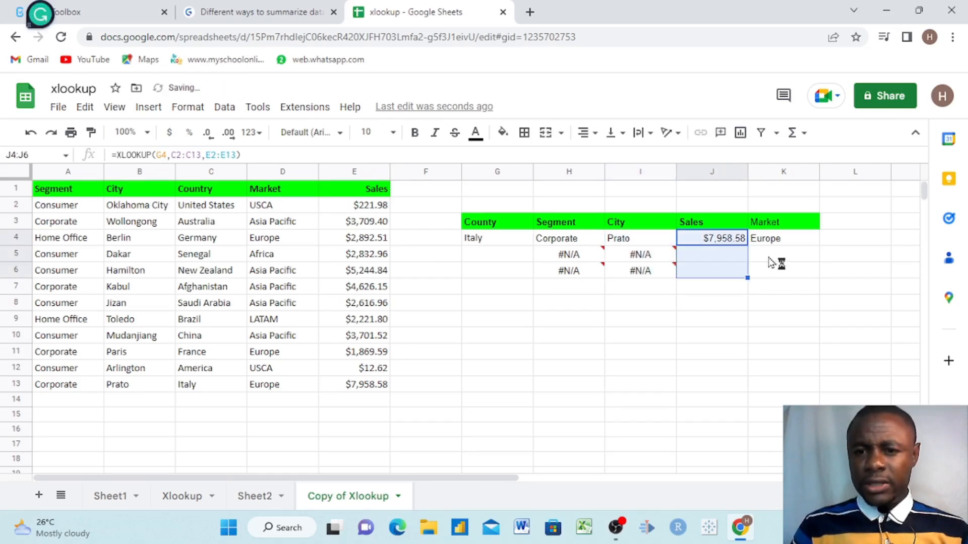
pyautogui.click(794, 242)
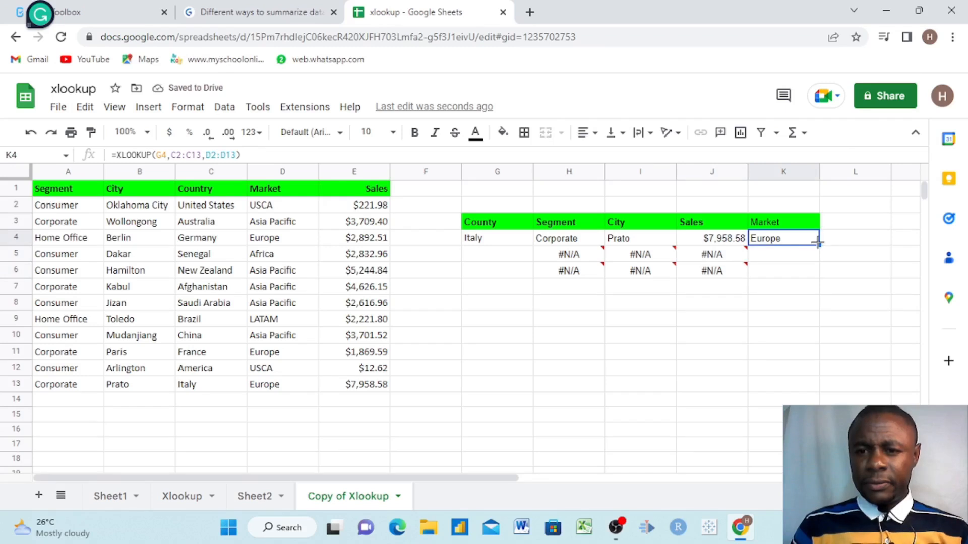
pyautogui.moveTo(818, 245); pyautogui.dragTo(773, 277)
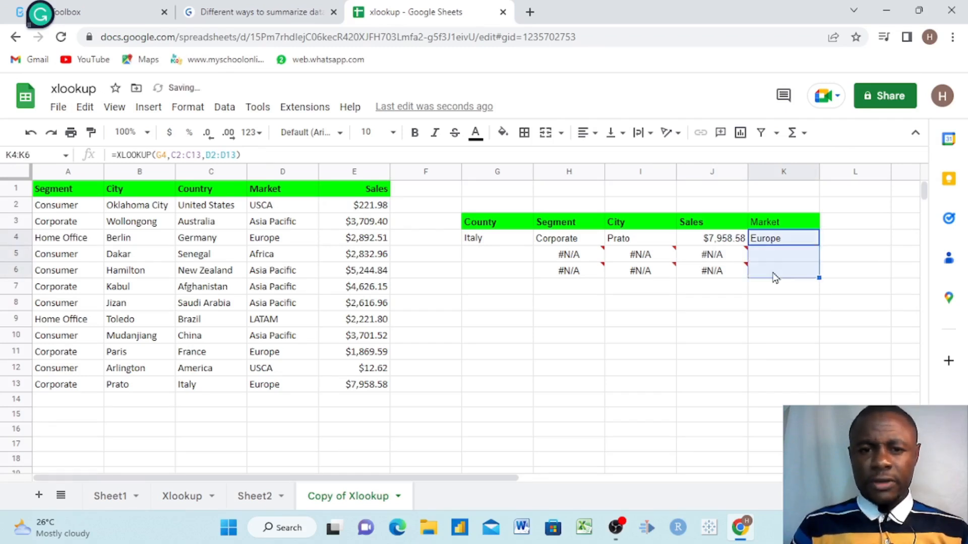
# Step: Enter France as the lookup country in G5
pyautogui.click(495, 257)
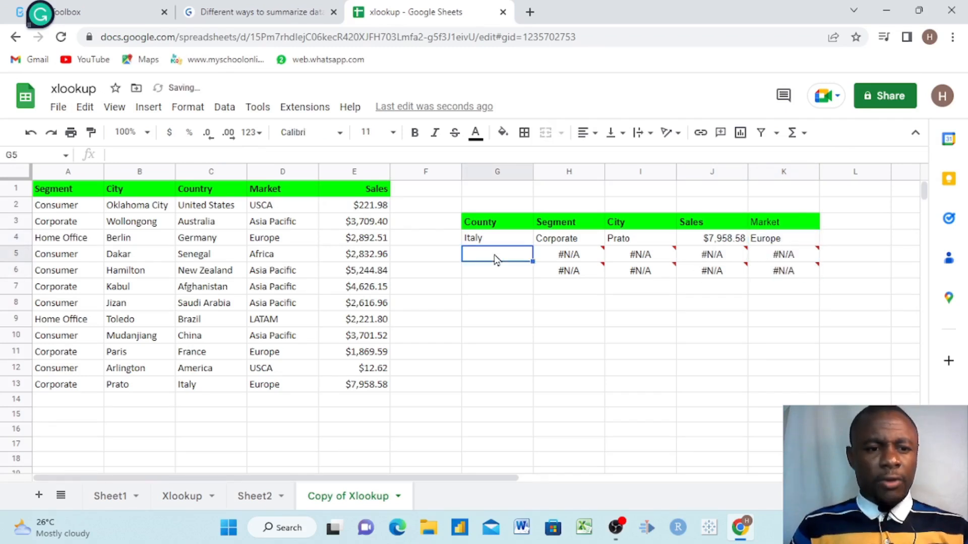
pyautogui.write('F')
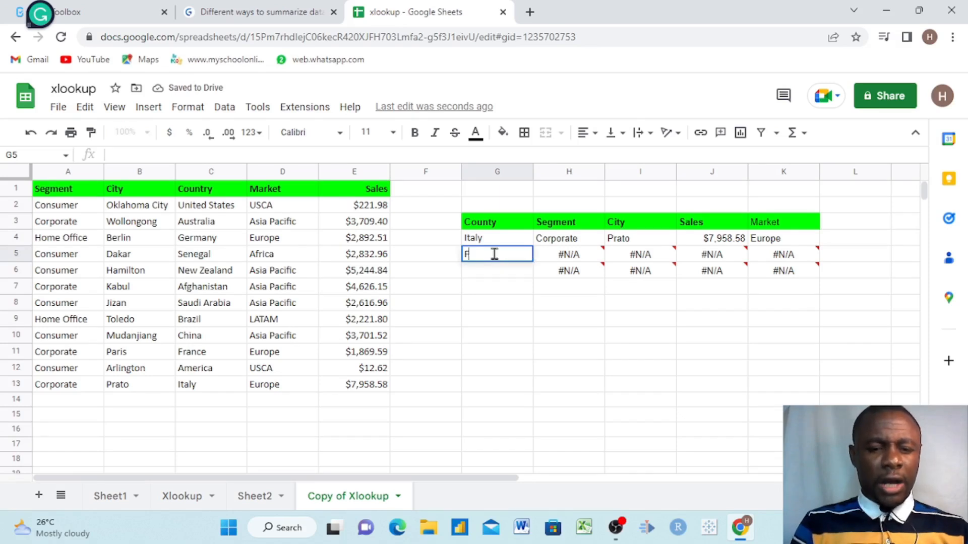
pyautogui.write('rance')
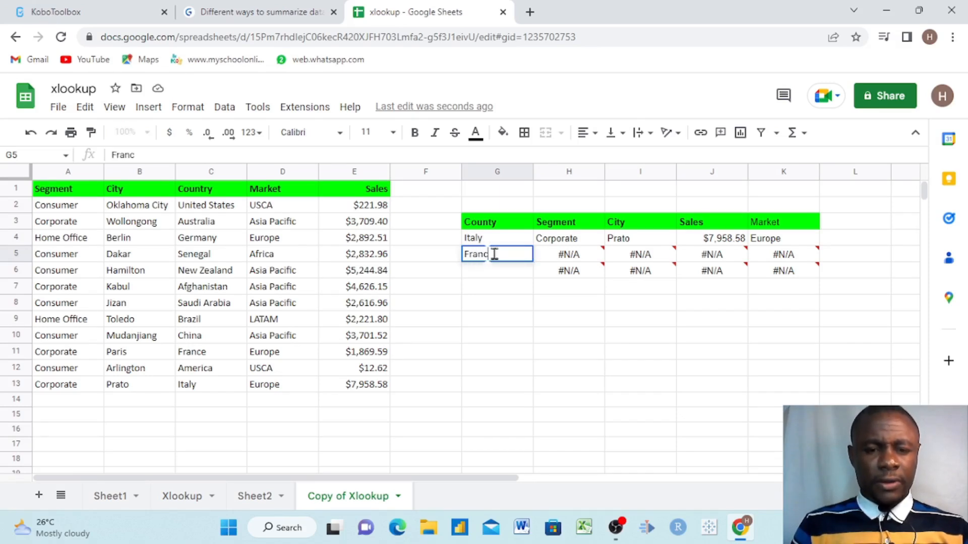
pyautogui.click(530, 310)
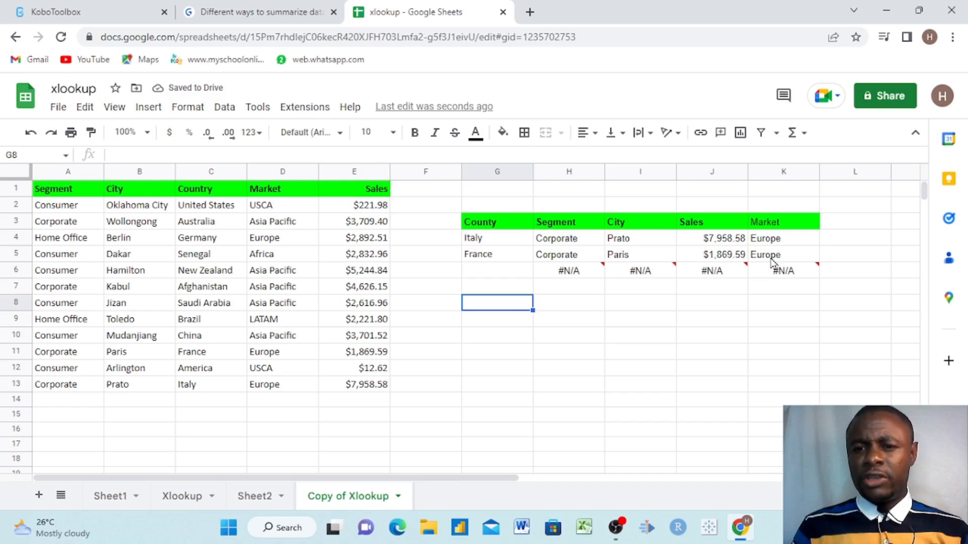
# Step: Enter America as the lookup country in G6
pyautogui.click(498, 272)
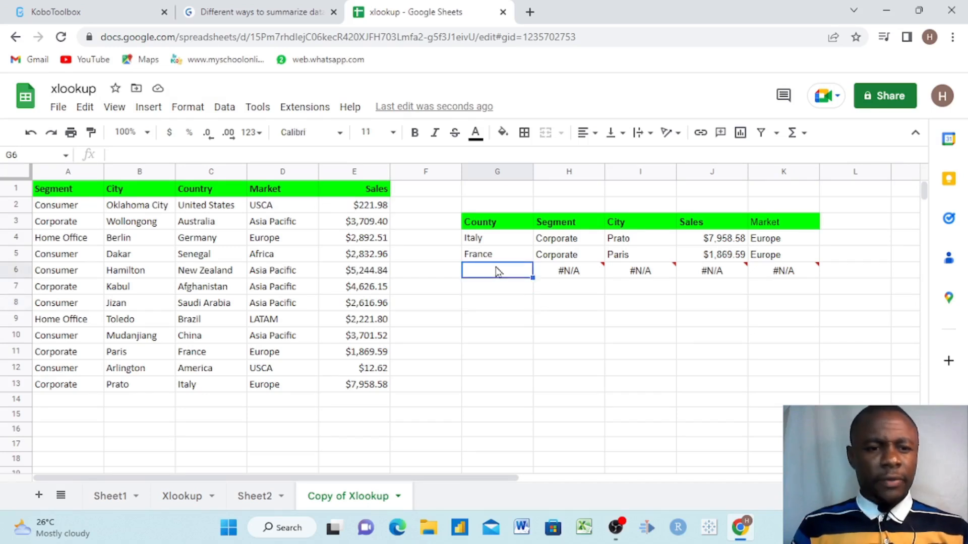
pyautogui.write('Americs')
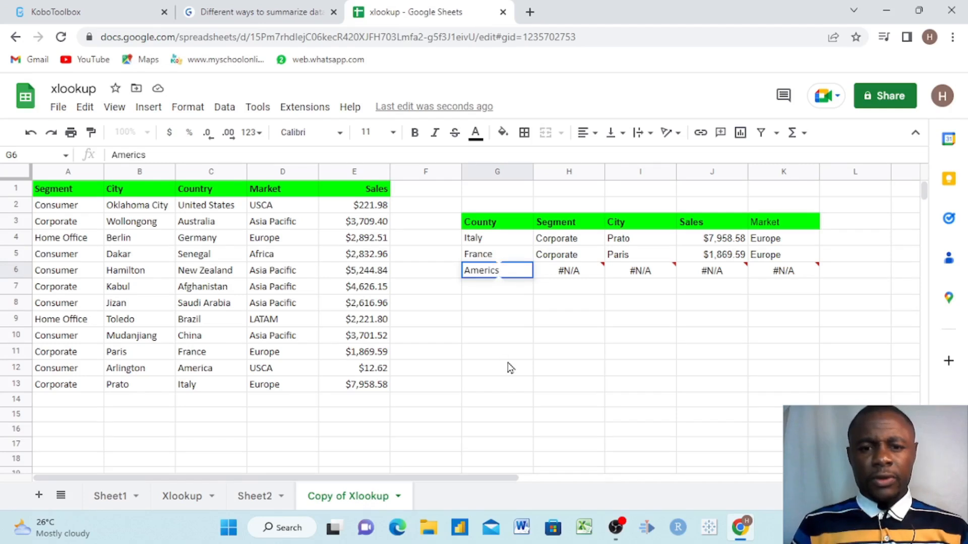
pyautogui.click(507, 359)
pyautogui.doubleClick(505, 272)
pyautogui.press('BackSpace')
pyautogui.write('a')
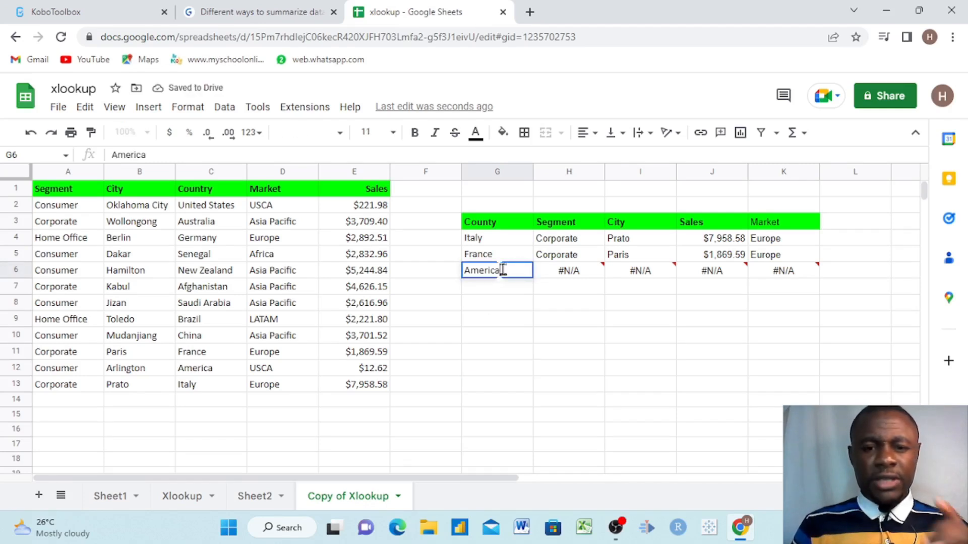
pyautogui.click(502, 319)
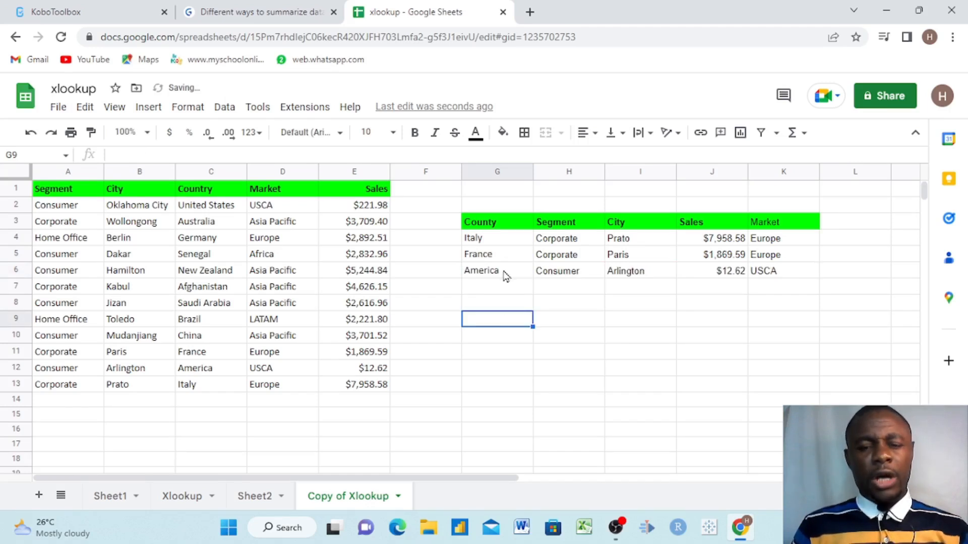